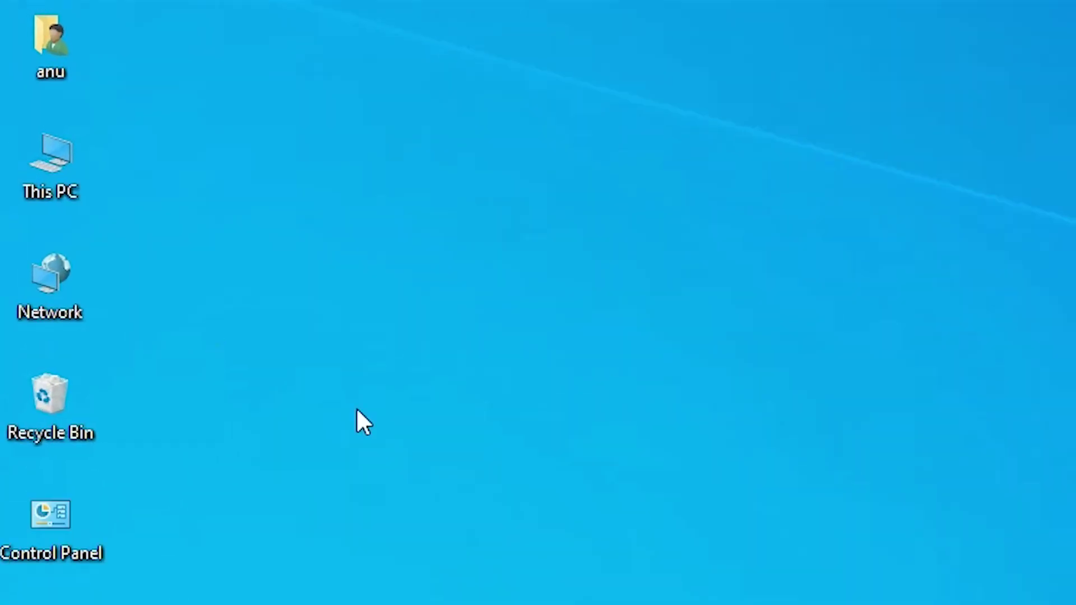
Step: Check the PC's system specifications from This PC's properties, then close them
{"action": "right_click", "coordinate": [59, 164]}
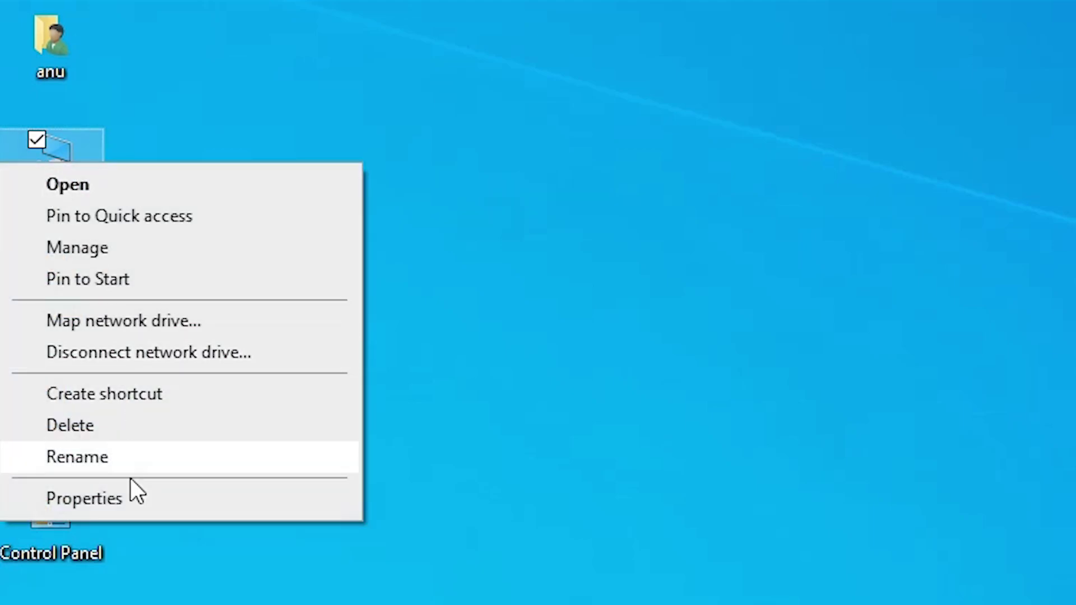
{"action": "left_click", "coordinate": [132, 499]}
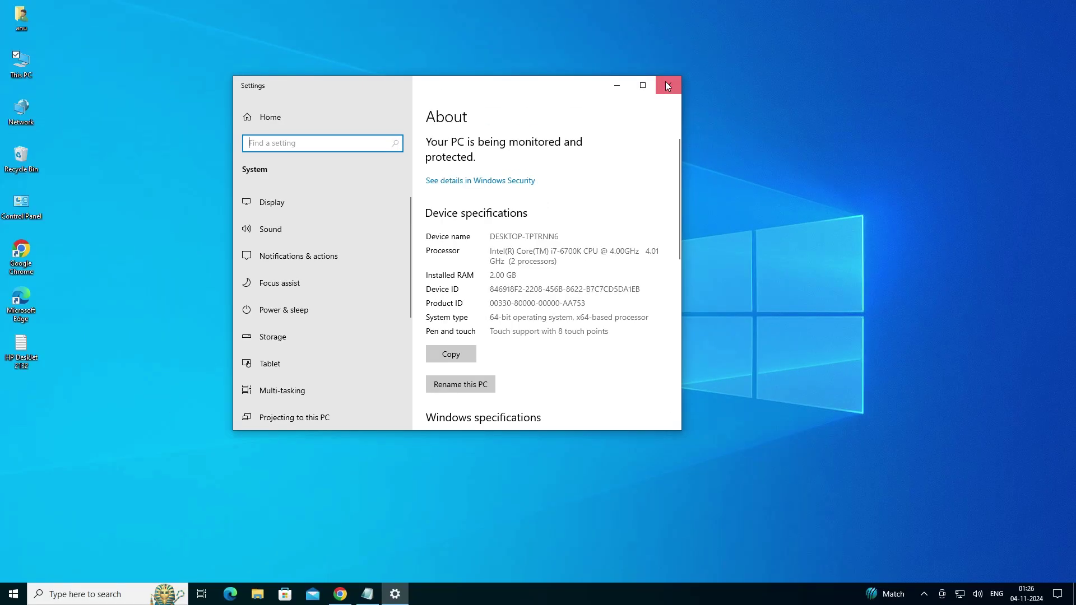
{"action": "left_click", "coordinate": [665, 82]}
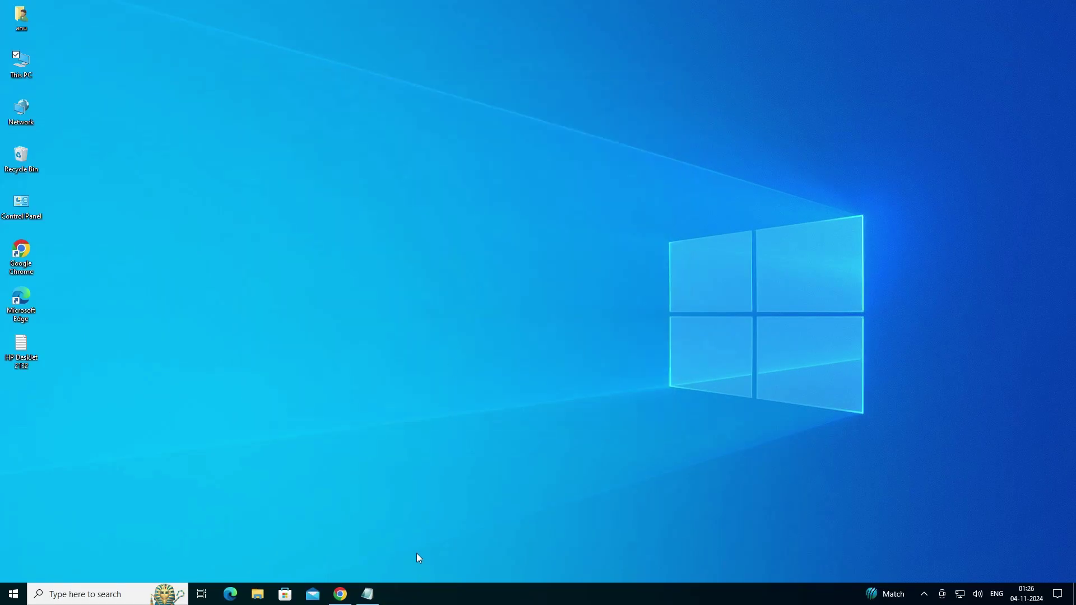
Step: Review the notes with the driver links, then return to the MEGA folder in the browser
{"action": "left_click", "coordinate": [367, 594]}
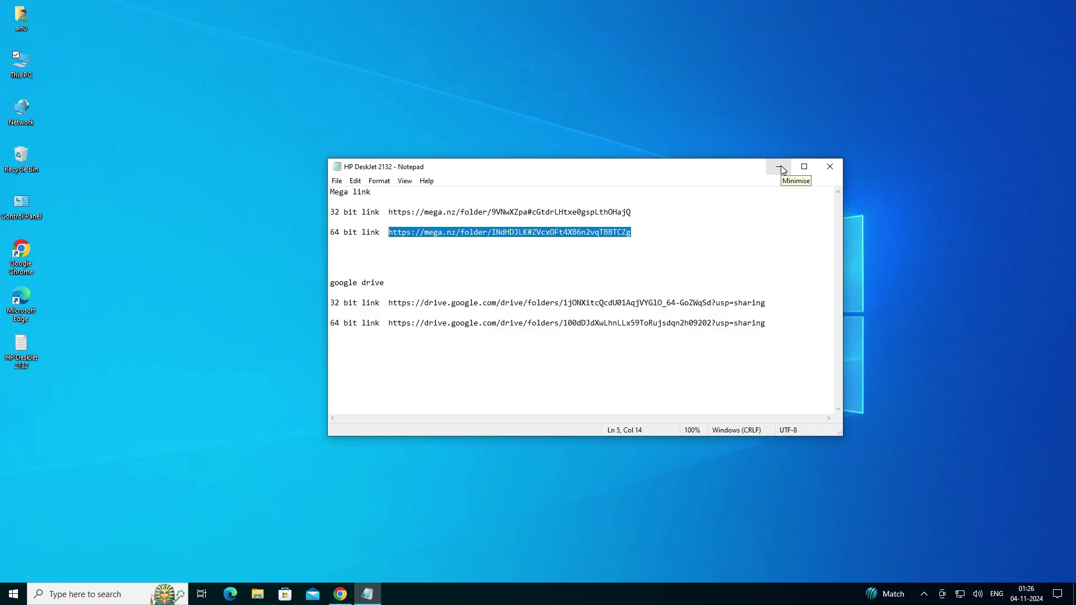
{"action": "left_click", "coordinate": [781, 168]}
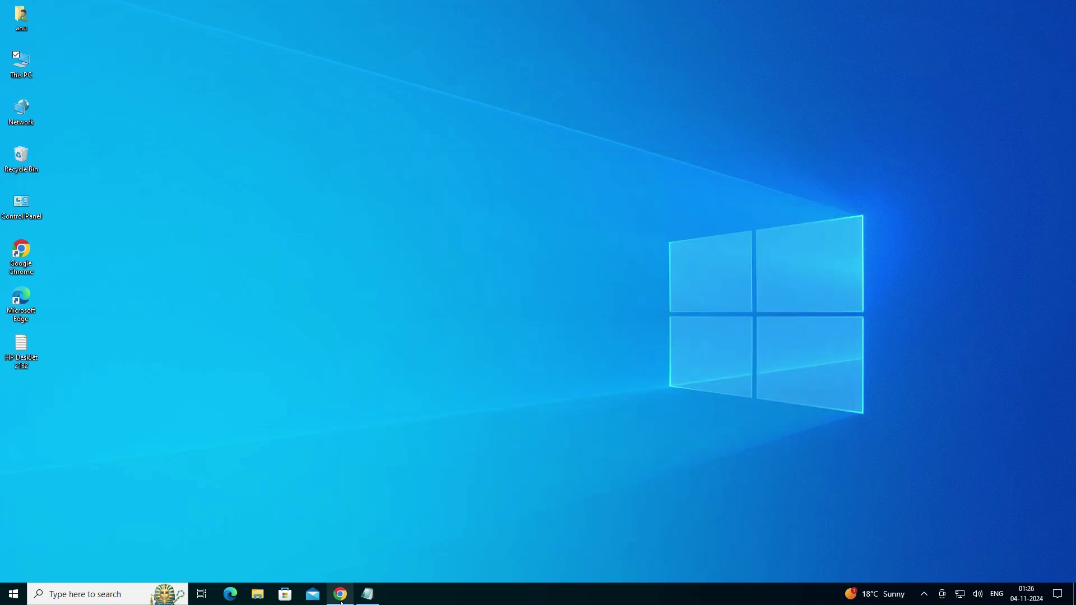
{"action": "left_click", "coordinate": [341, 595]}
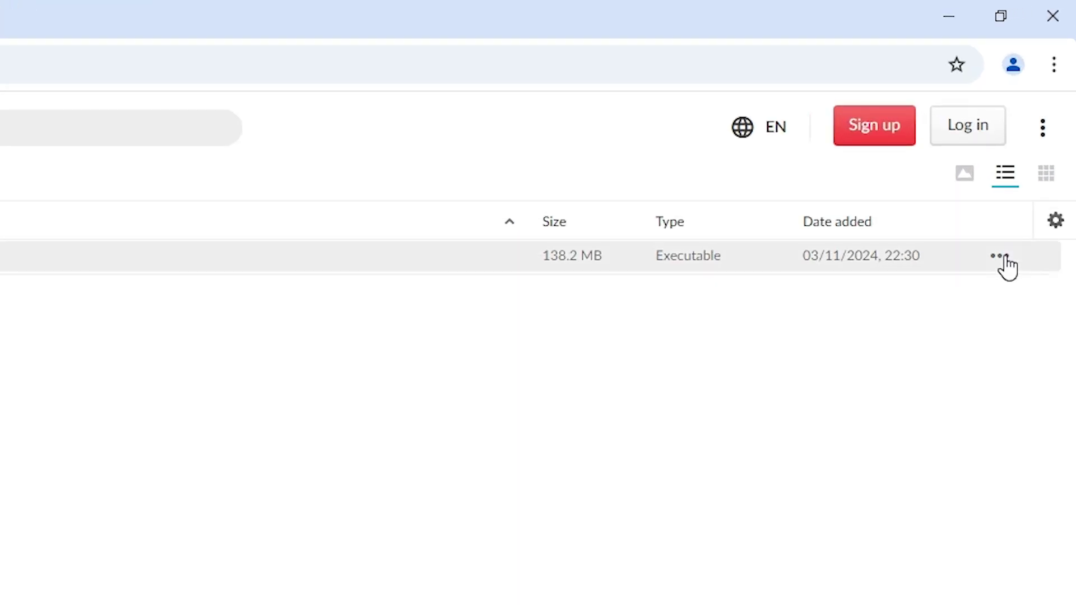
Step: Download the Full_Webpack-40.15.1230-DJ2130 driver as a ZIP and show it in its folder
{"action": "left_click", "coordinate": [1006, 268]}
{"action": "mouse_move", "coordinate": [991, 304]}
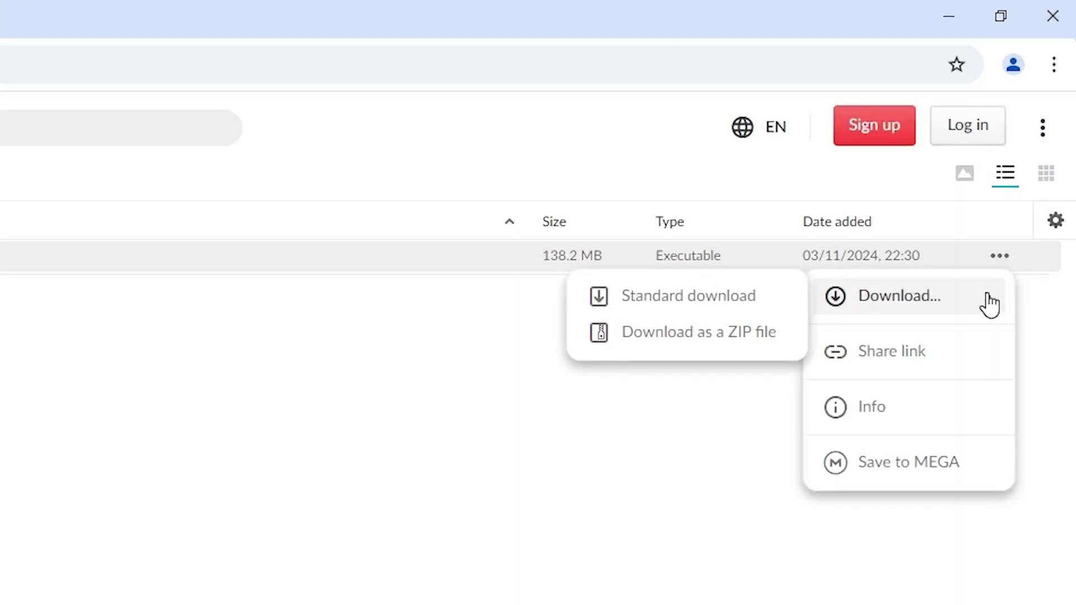
{"action": "left_click", "coordinate": [744, 334]}
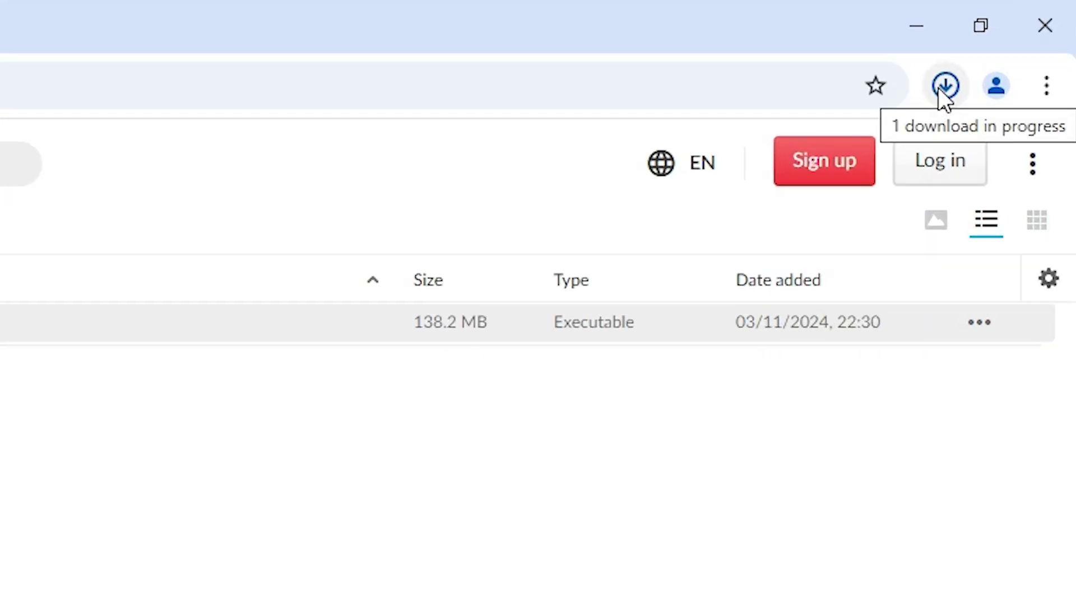
{"action": "left_click", "coordinate": [943, 86]}
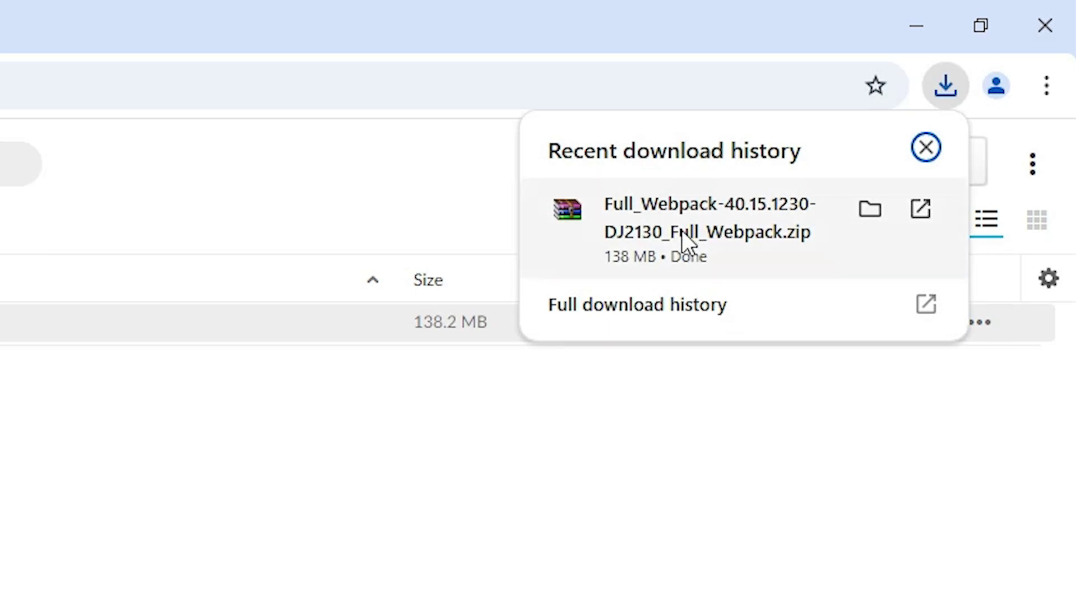
{"action": "left_click", "coordinate": [872, 209]}
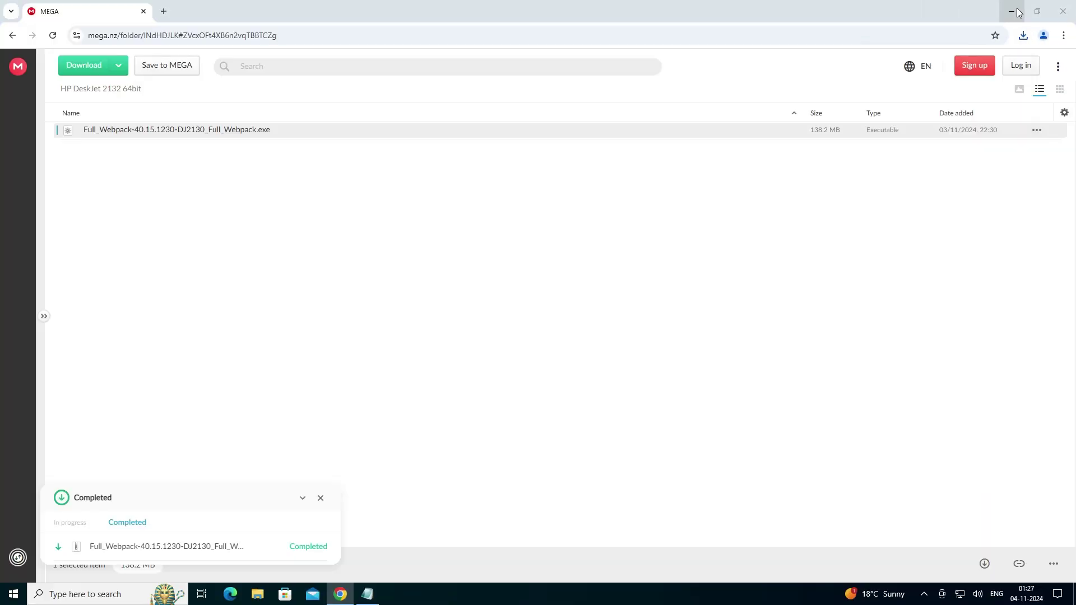
Step: Move the driver ZIP from Downloads onto the desktop
{"action": "left_click", "coordinate": [916, 26]}
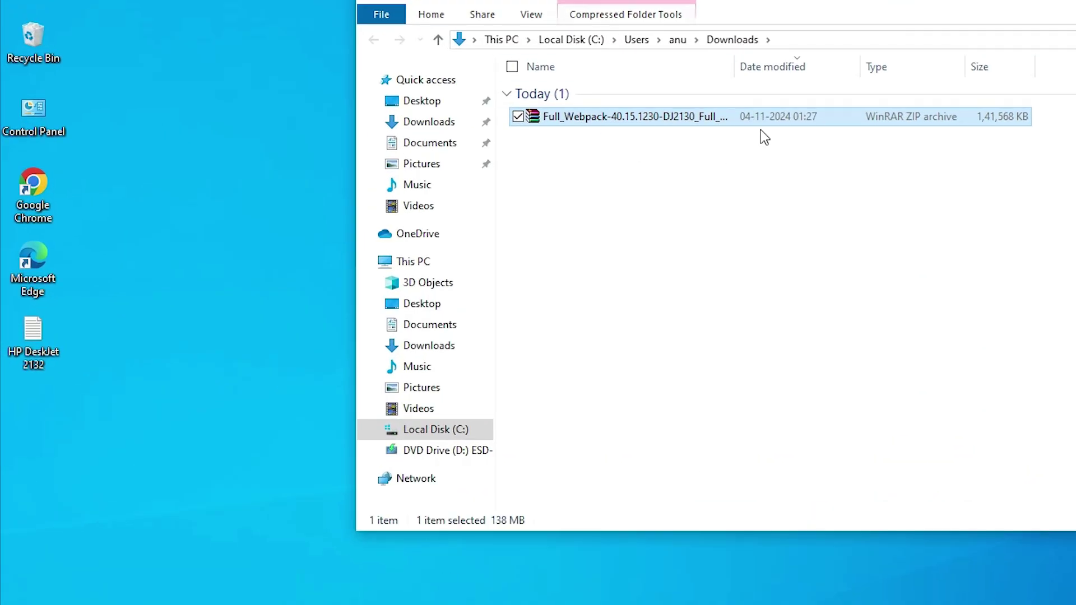
{"action": "left_click_drag", "start_coordinate": [583, 117], "coordinate": [6, 441]}
{"action": "key", "text": "super+d"}
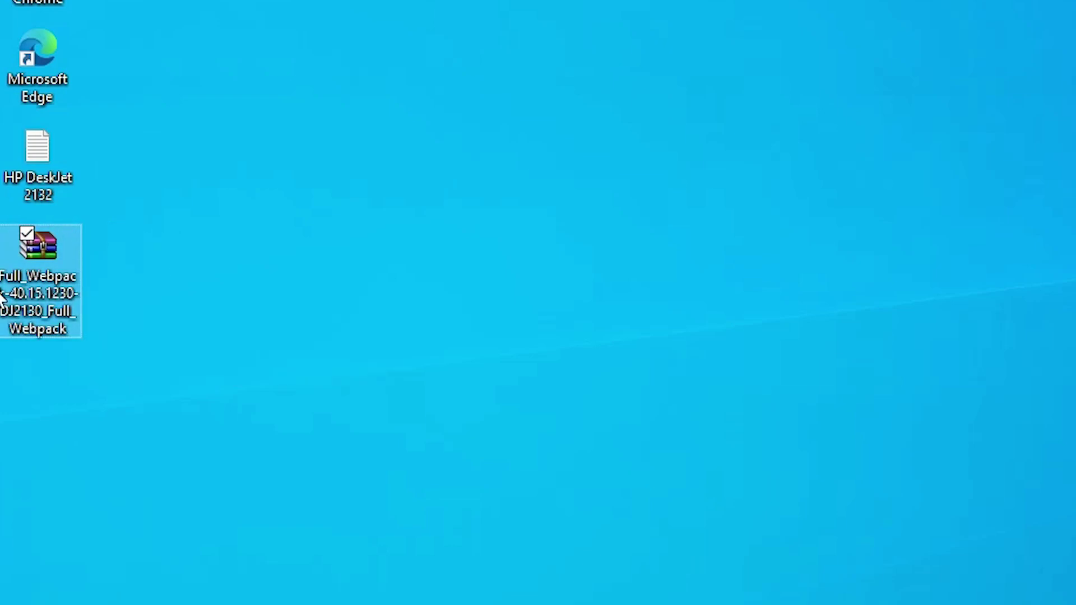
Step: Extract the desktop ZIP into a Full_Webpack folder on the Desktop
{"action": "right_click", "coordinate": [28, 270]}
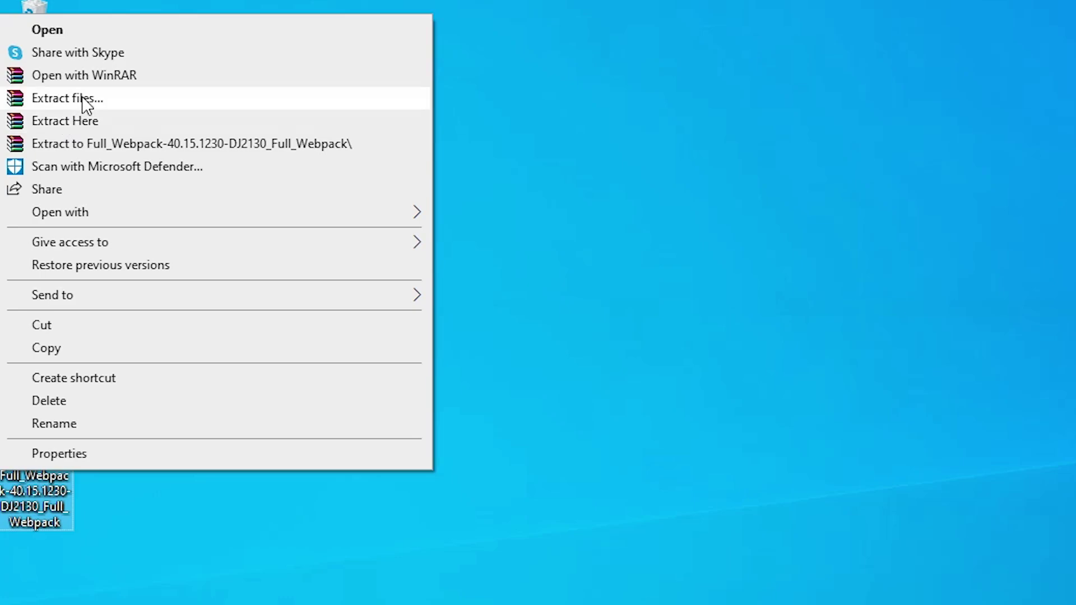
{"action": "left_click", "coordinate": [119, 105]}
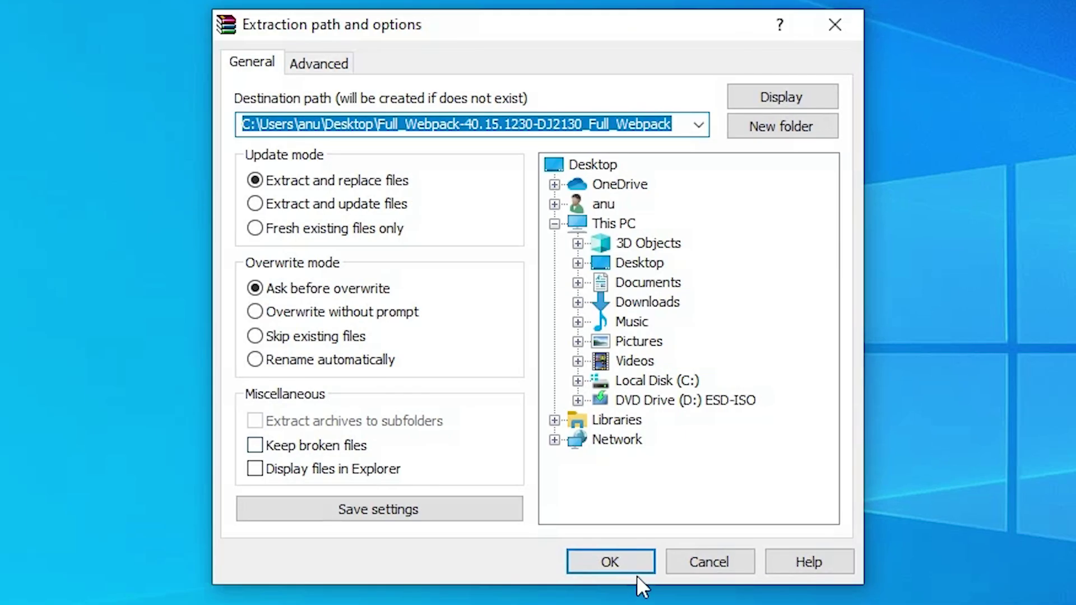
{"action": "left_click", "coordinate": [637, 576]}
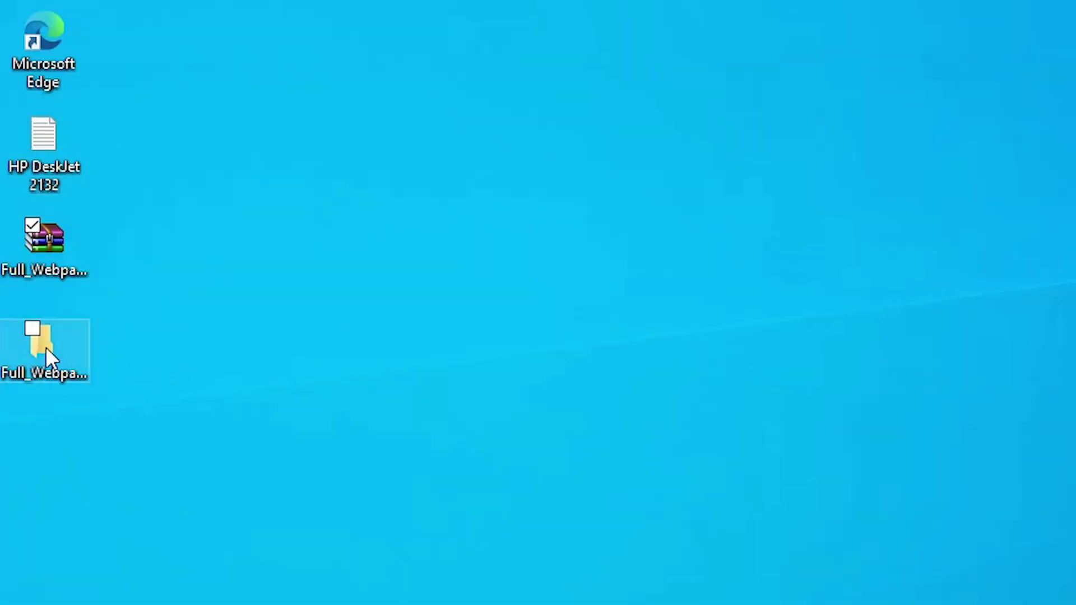
Step: Extract the Full_Webpack installer executable into a new Full_Webpack subfolder
{"action": "double_click", "coordinate": [46, 365]}
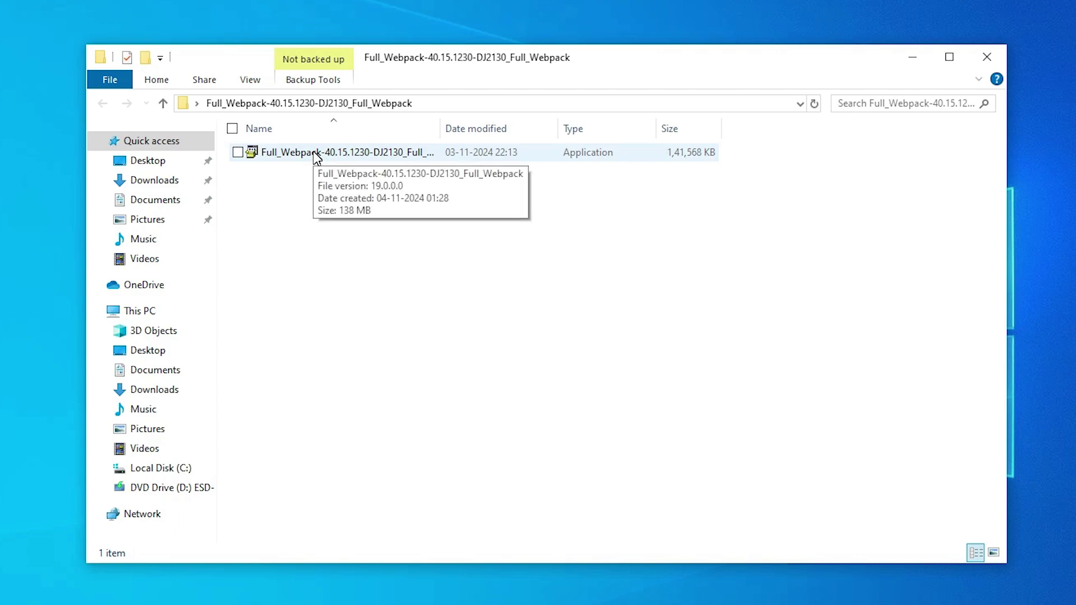
{"action": "right_click", "coordinate": [316, 152]}
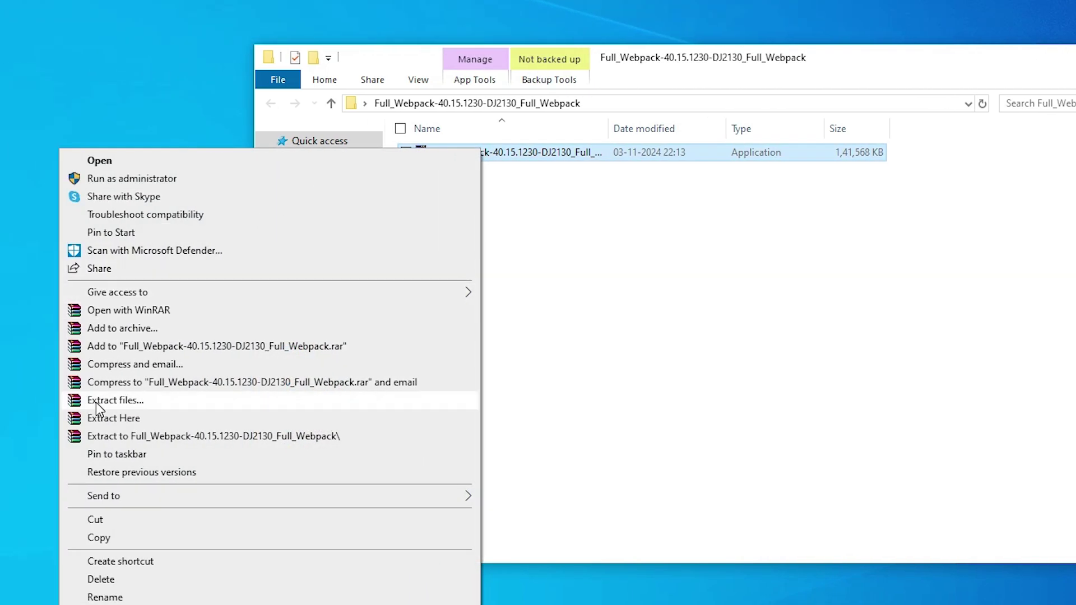
{"action": "left_click", "coordinate": [98, 400]}
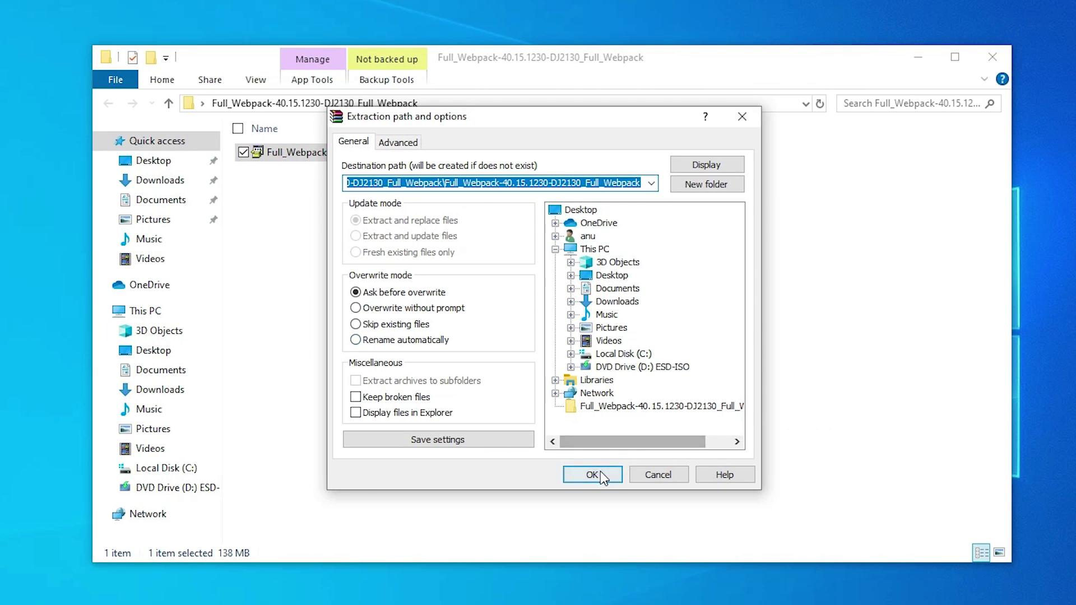
{"action": "left_click", "coordinate": [761, 473]}
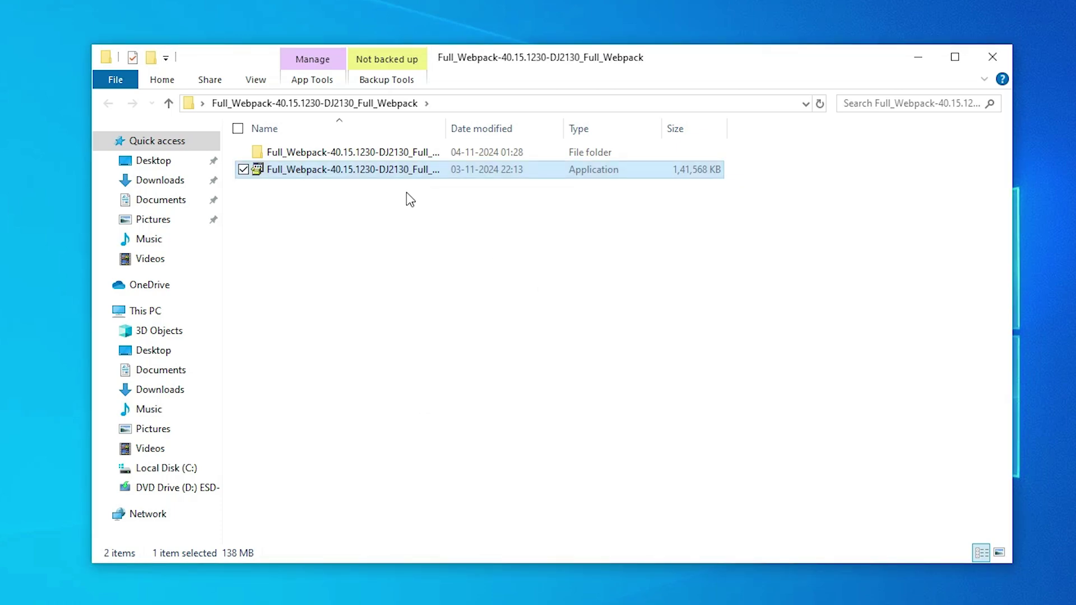
Step: Check the 91 extracted setup files in the new folder, then close File Explorer
{"action": "left_click", "coordinate": [372, 153]}
{"action": "double_click", "coordinate": [373, 153]}
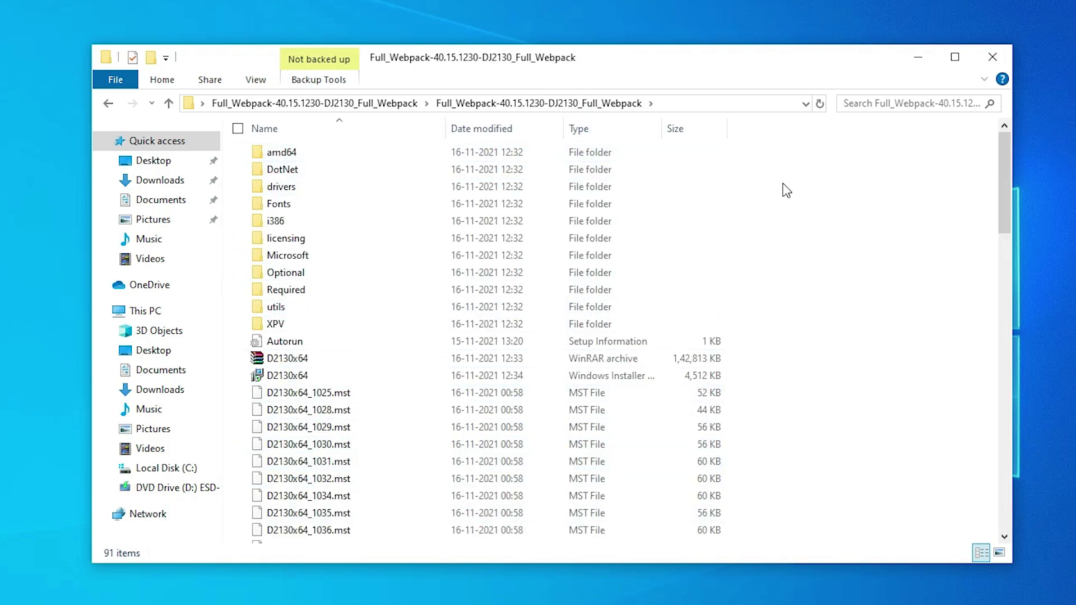
{"action": "left_click", "coordinate": [992, 57]}
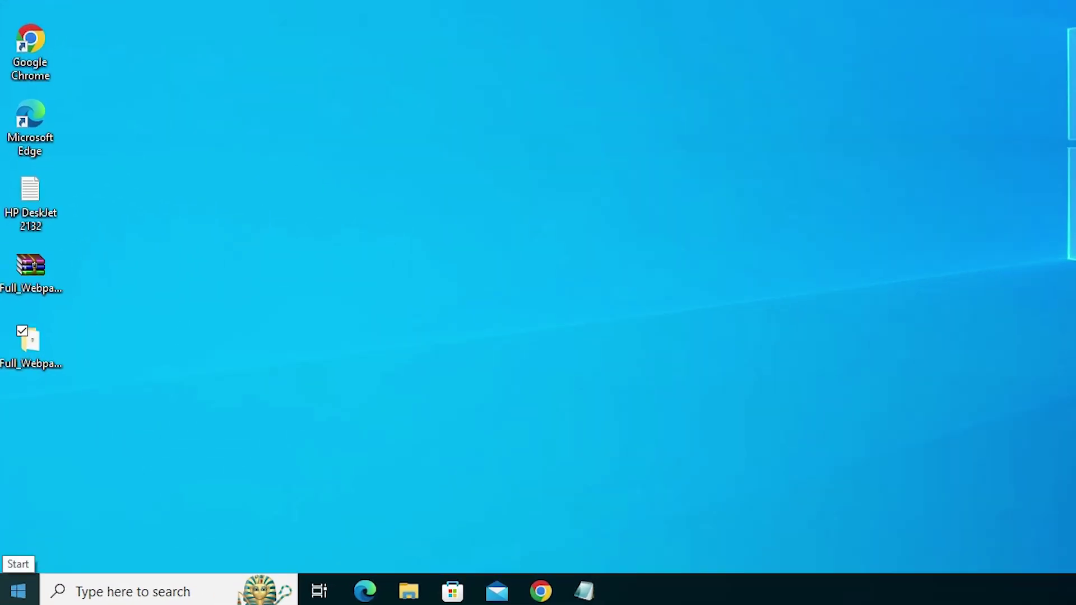
Step: Open Printers & scanners from Start search and begin adding a printer
{"action": "left_click", "coordinate": [18, 591]}
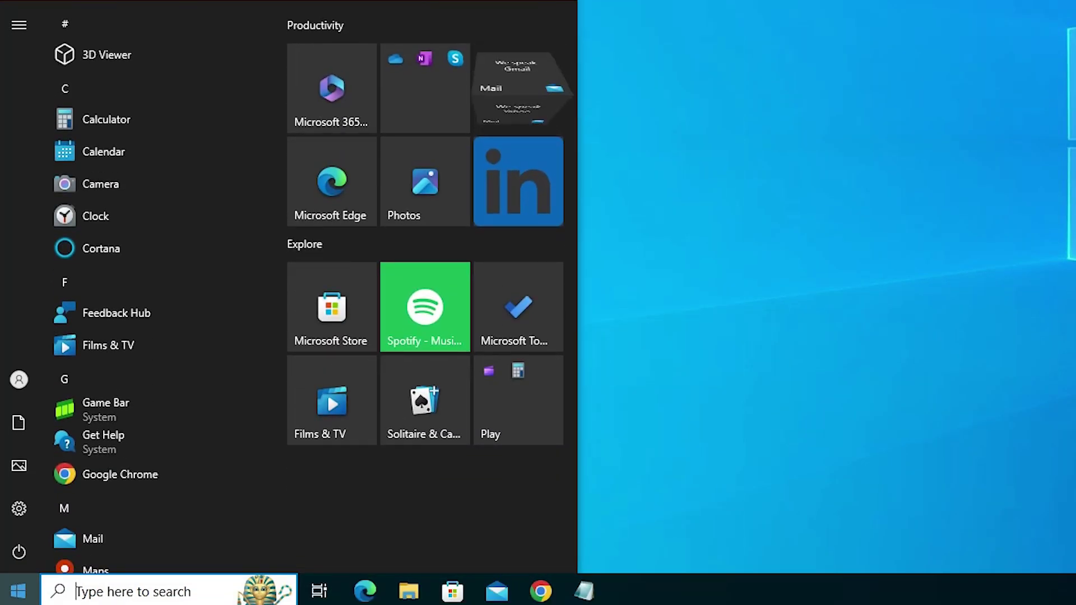
{"action": "type", "text": "pr"}
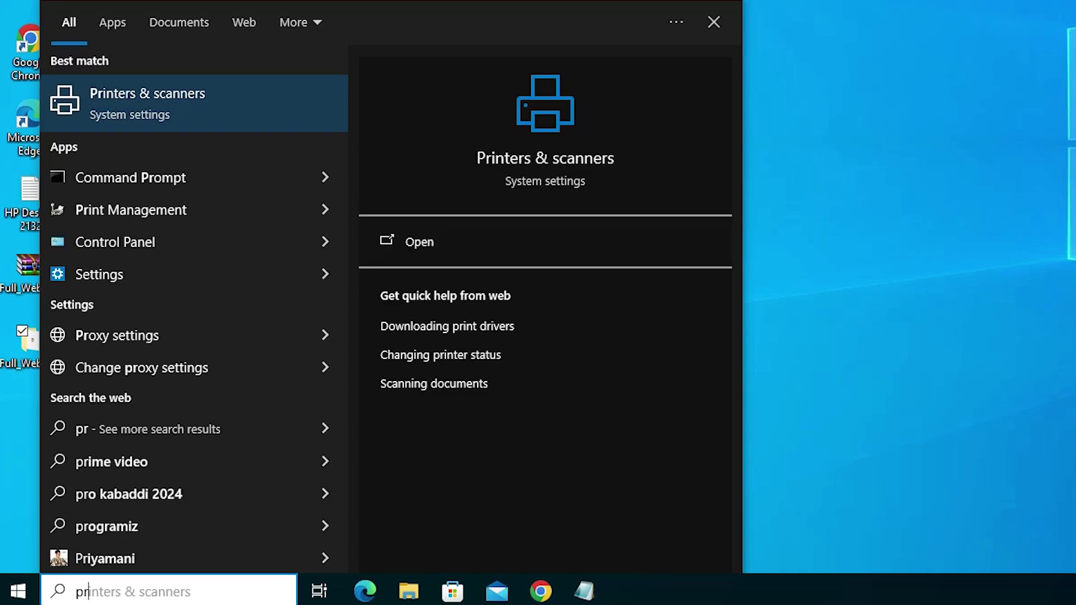
{"action": "left_click", "coordinate": [197, 98]}
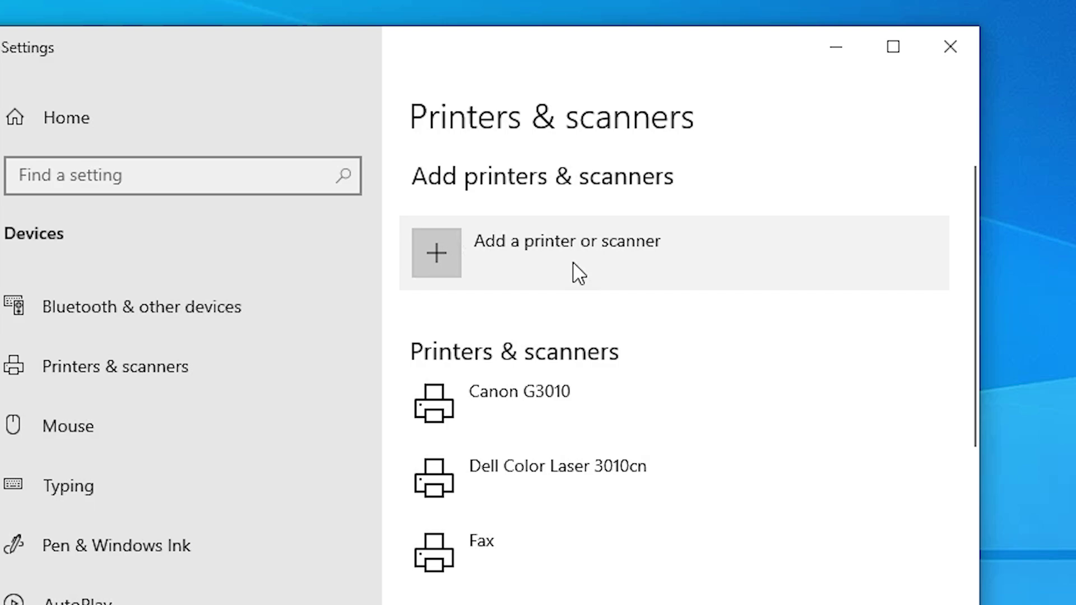
{"action": "left_click", "coordinate": [640, 289]}
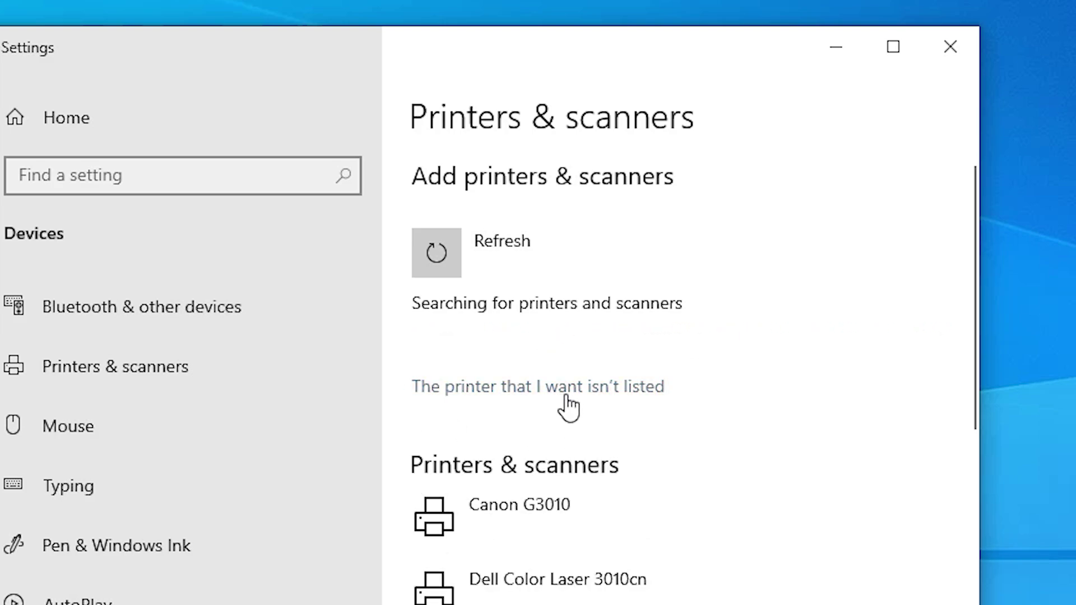
Step: Choose to add a local printer or network printer with manual settings
{"action": "left_click", "coordinate": [606, 392]}
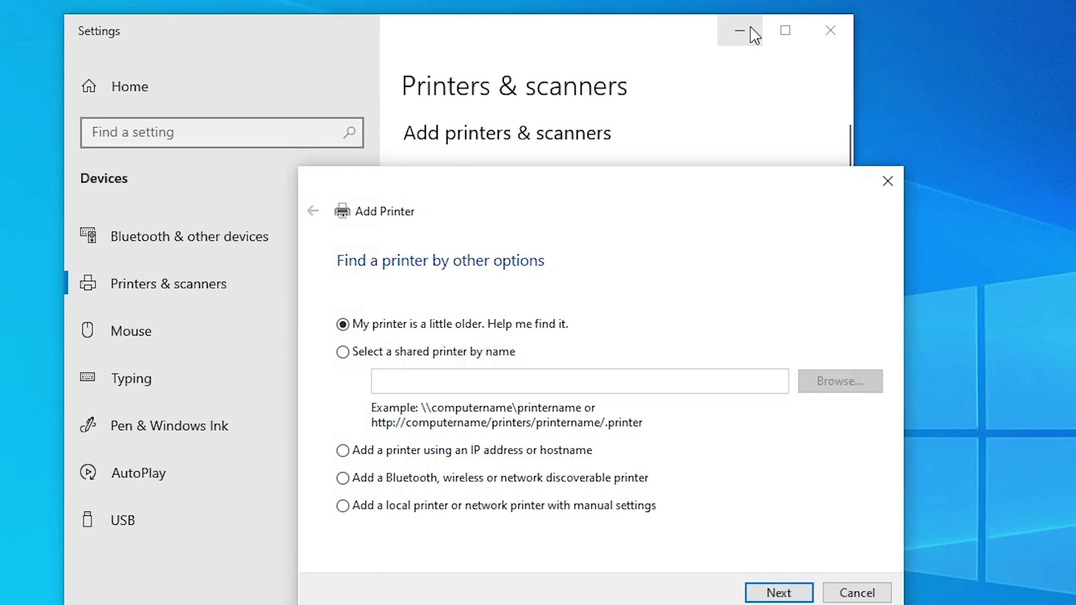
{"action": "left_click", "coordinate": [751, 30]}
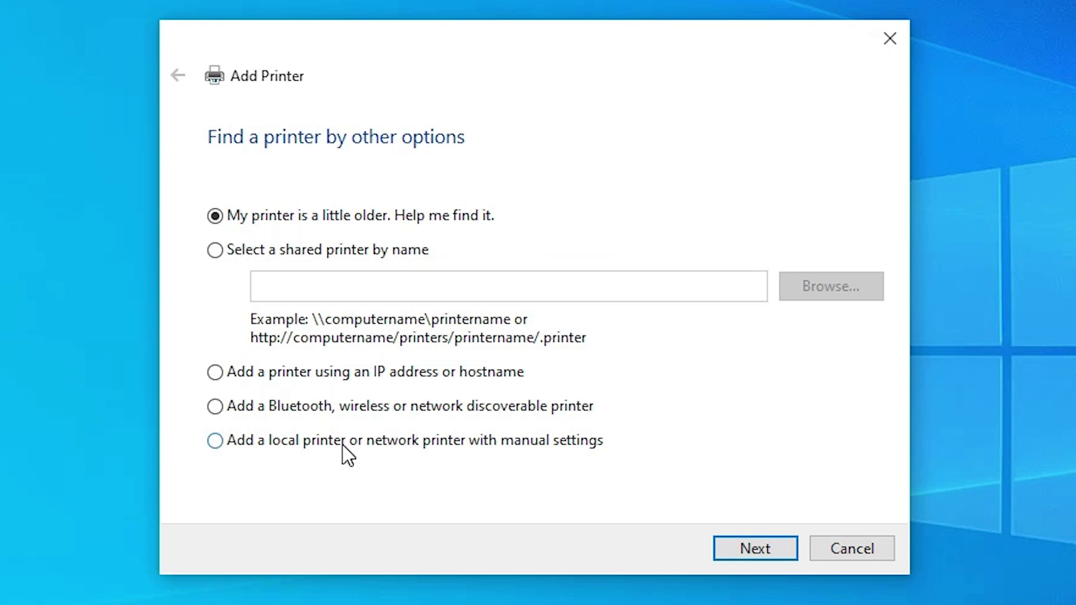
{"action": "left_click", "coordinate": [561, 449]}
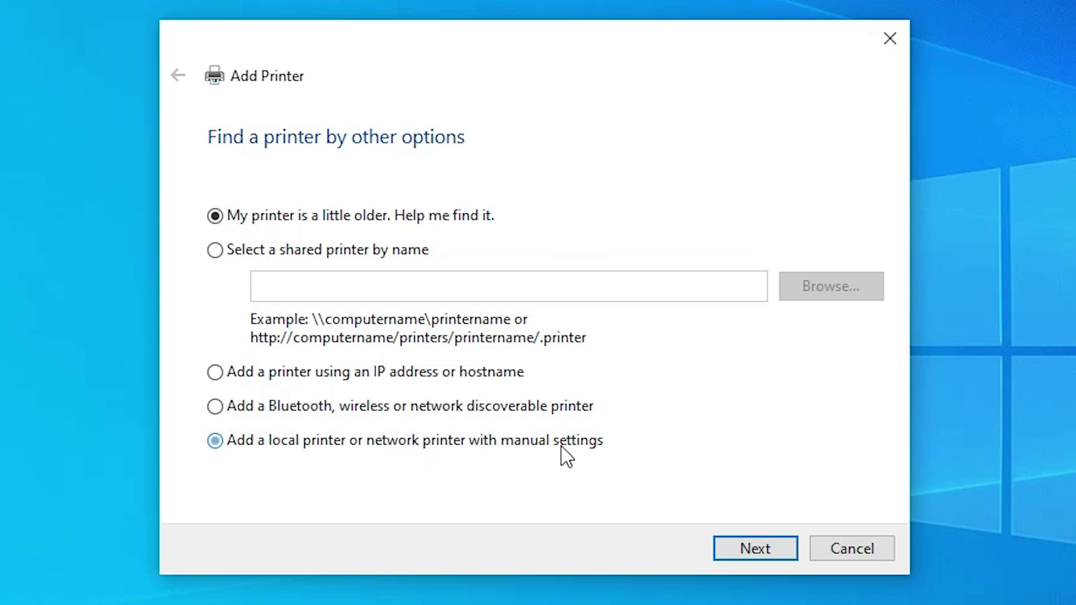
{"action": "left_click", "coordinate": [757, 549]}
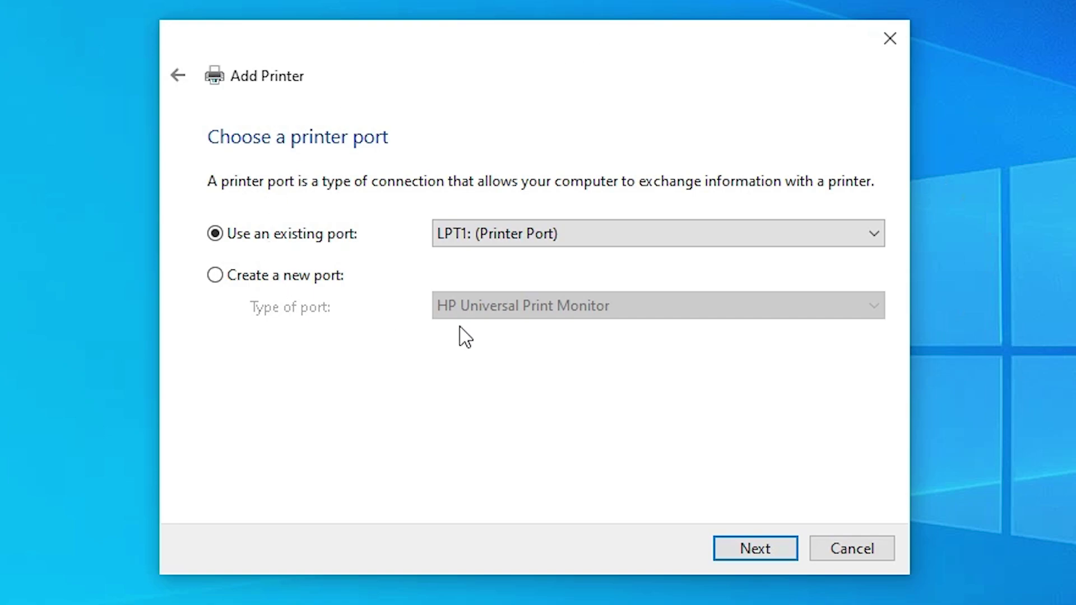
Step: Assign the existing USB_001 (Local Port) port to the printer and continue
{"action": "left_click", "coordinate": [586, 235]}
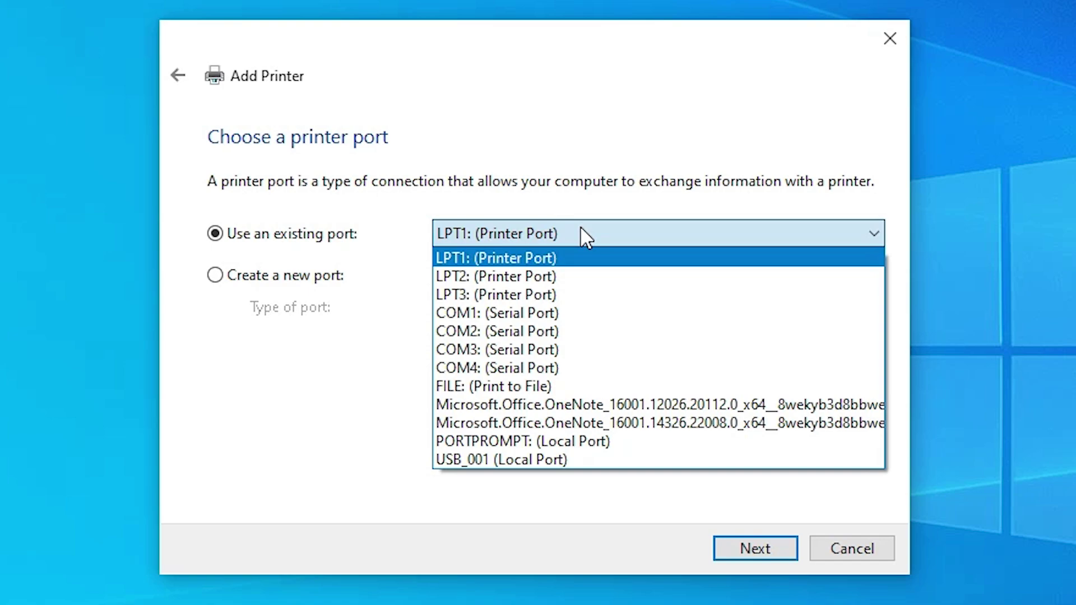
{"action": "left_click", "coordinate": [549, 467]}
{"action": "left_click", "coordinate": [788, 557]}
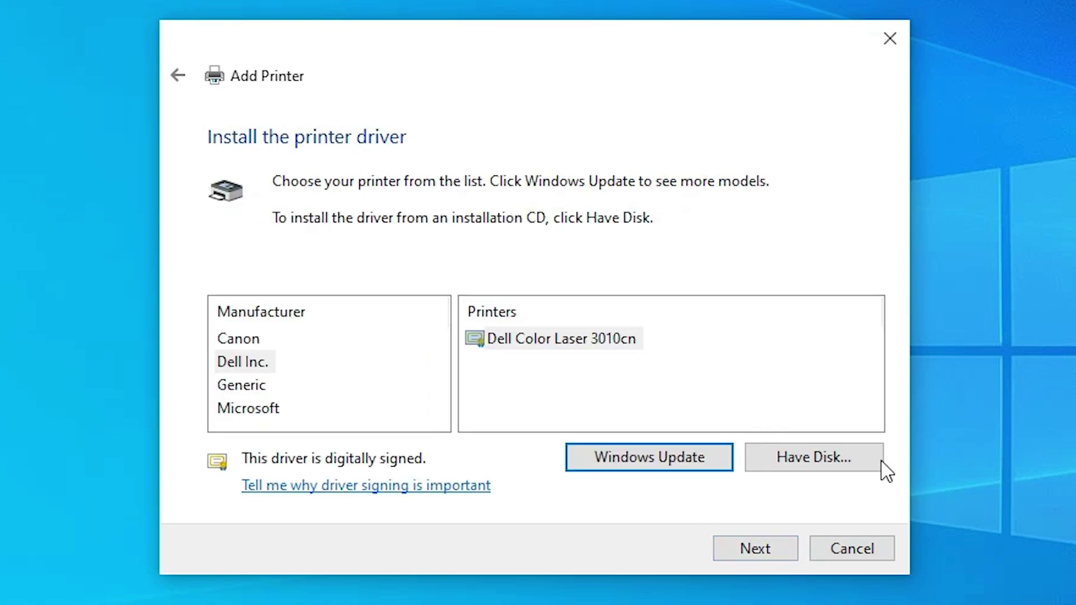
Step: Browse for a driver file from Have Disk, starting in the Desktop
{"action": "left_click", "coordinate": [835, 466]}
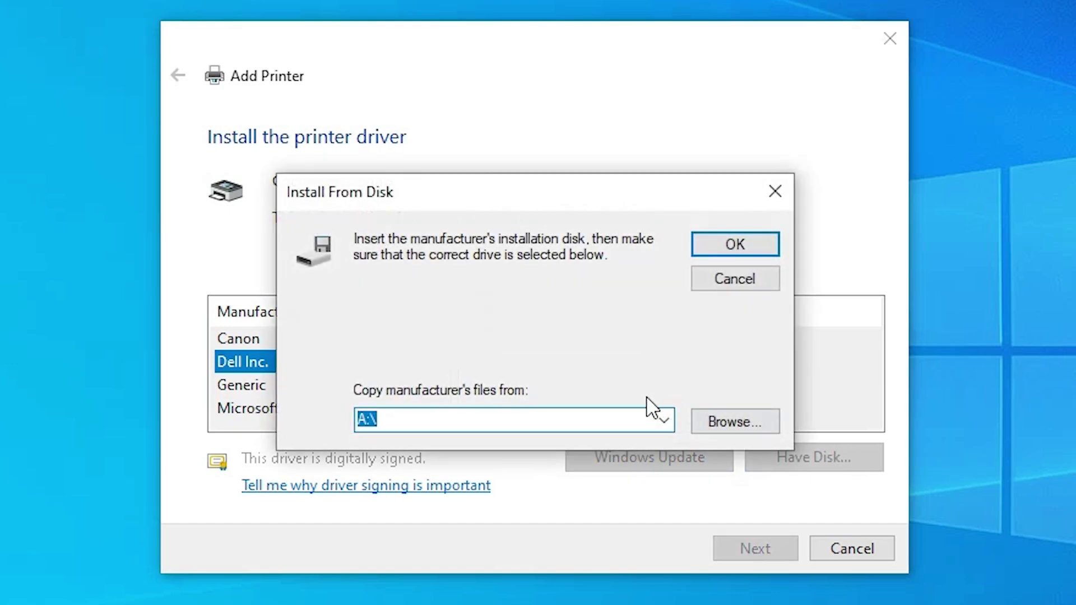
{"action": "left_click", "coordinate": [726, 425]}
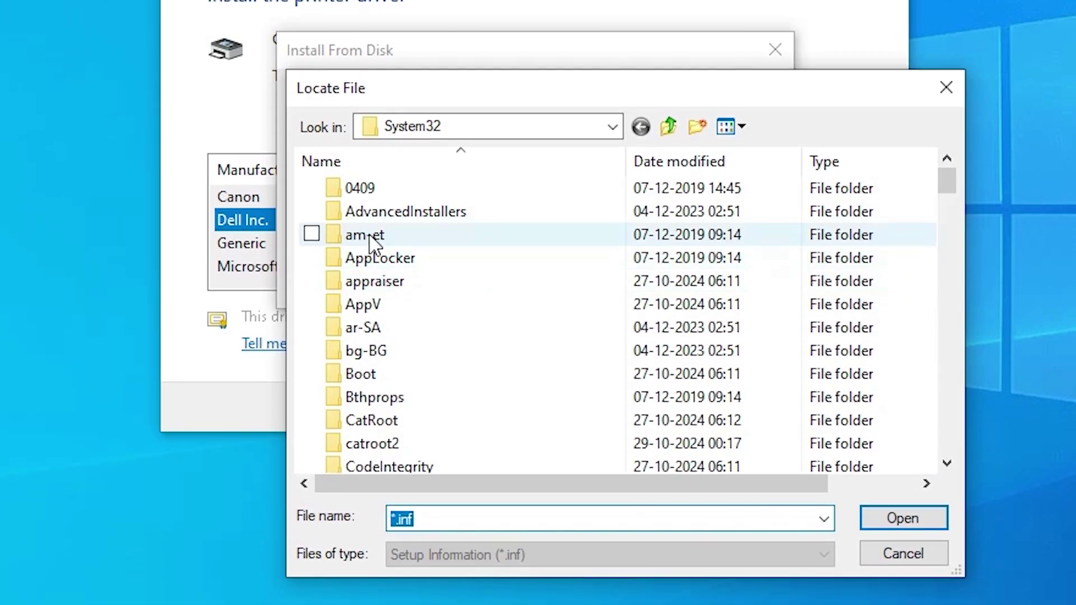
{"action": "left_click", "coordinate": [533, 131]}
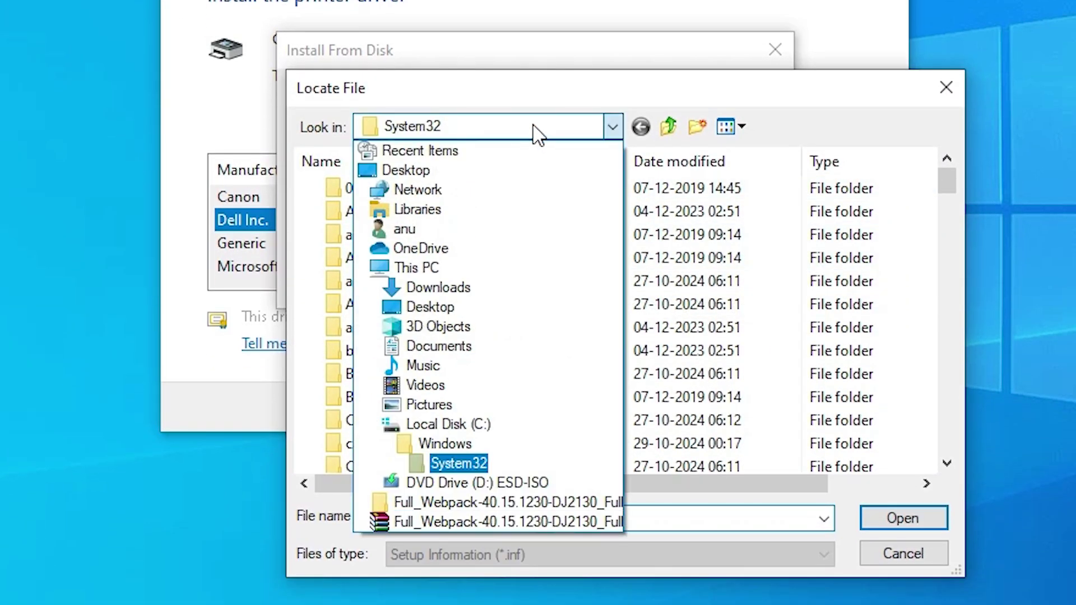
{"action": "left_click", "coordinate": [405, 158]}
{"action": "left_click", "coordinate": [479, 130]}
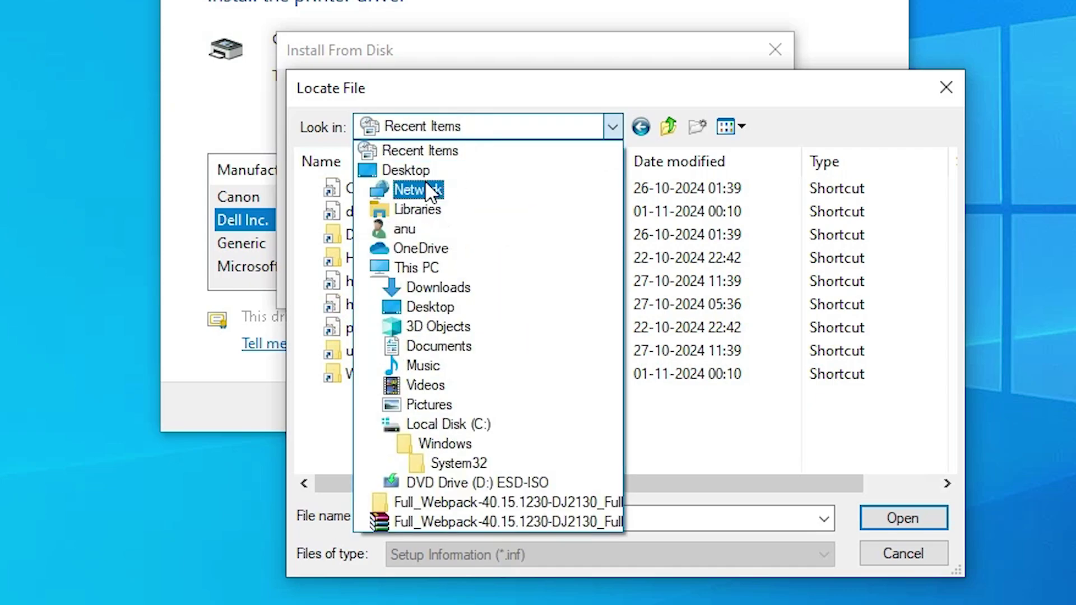
{"action": "left_click", "coordinate": [406, 170]}
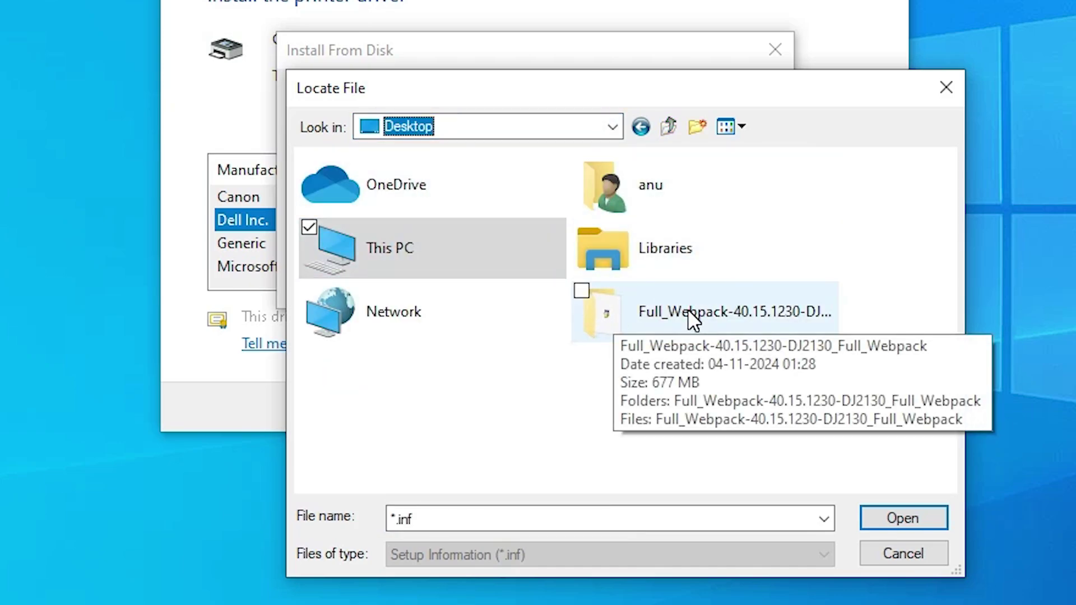
Step: Pick HPRestStub.inf from the Full_Webpack subfolder as the driver source
{"action": "double_click", "coordinate": [688, 312]}
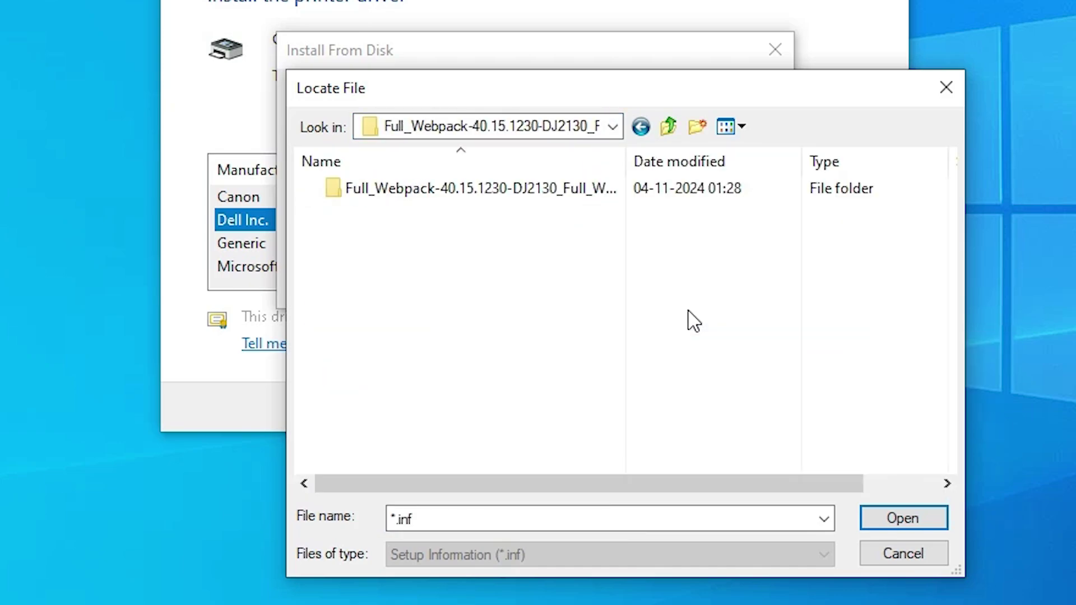
{"action": "double_click", "coordinate": [516, 196]}
{"action": "scroll", "coordinate": [443, 235], "scroll_direction": "down", "scroll_amount": 2}
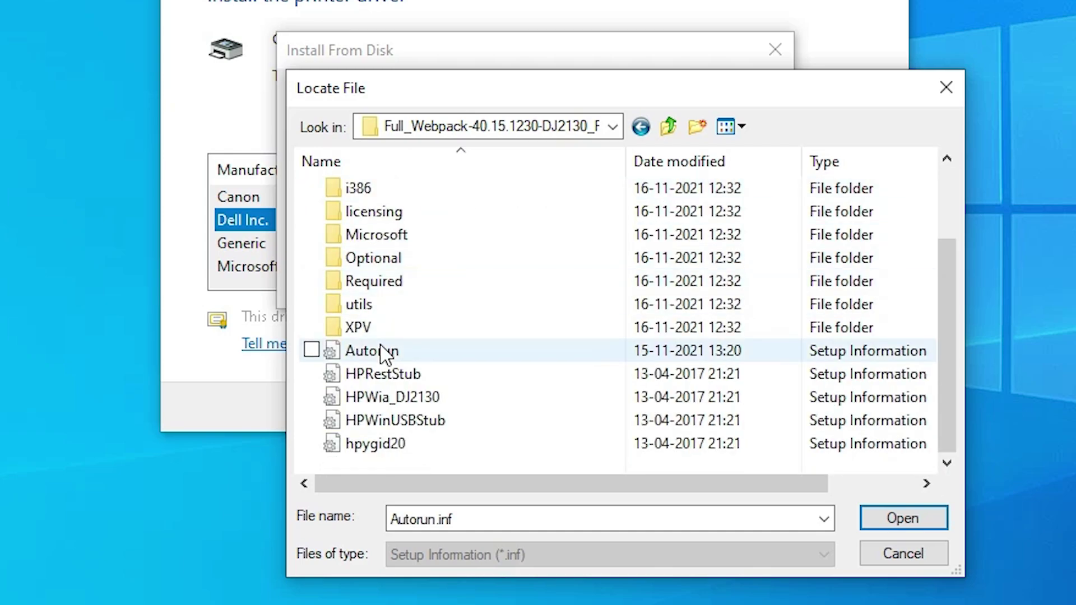
{"action": "left_click", "coordinate": [375, 444]}
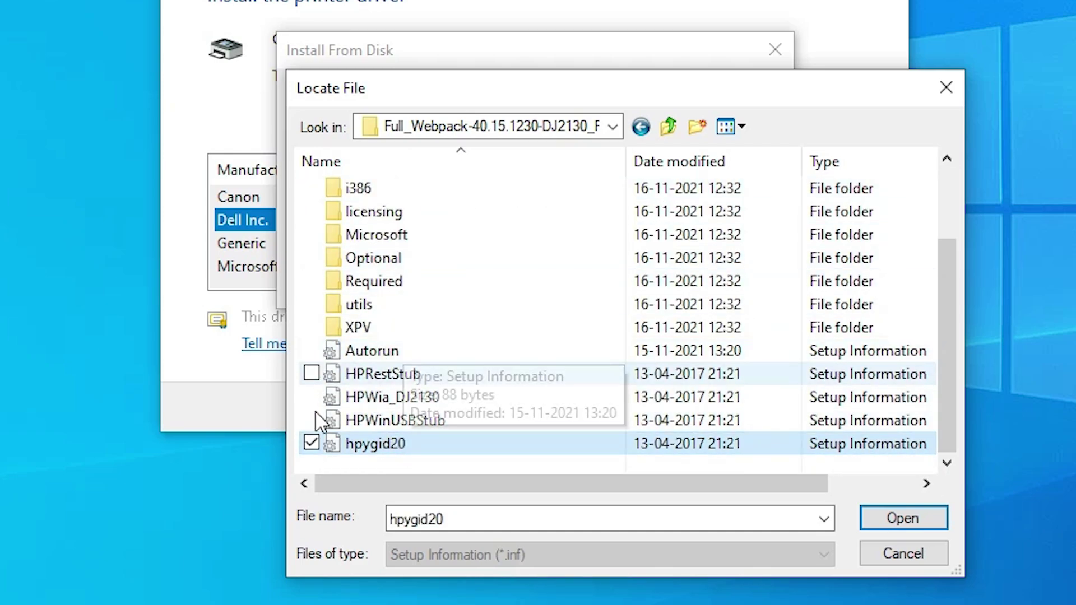
{"action": "left_click", "coordinate": [392, 374]}
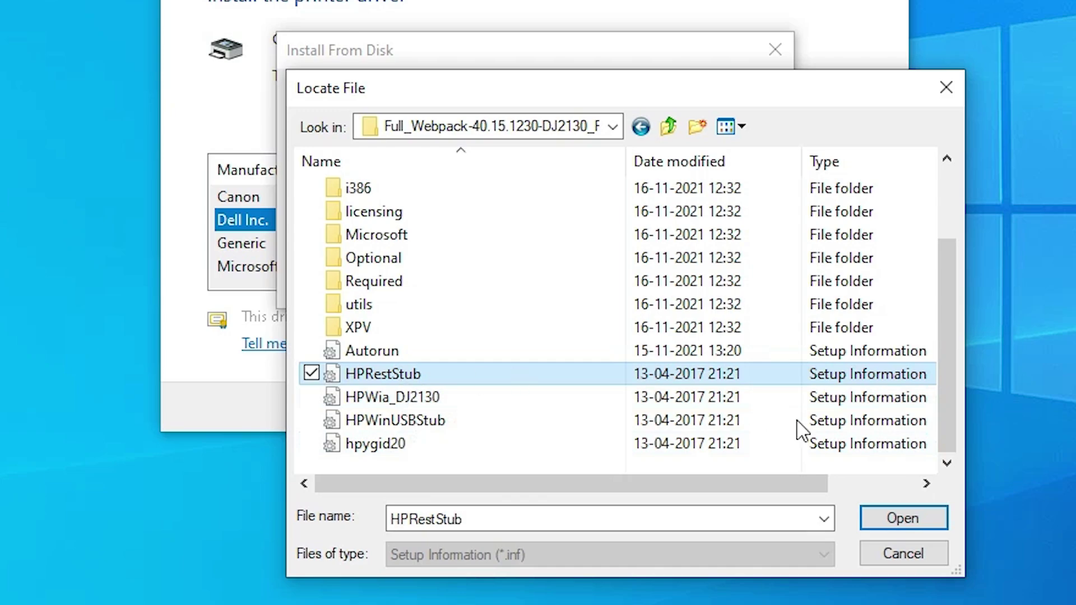
{"action": "left_click", "coordinate": [896, 519]}
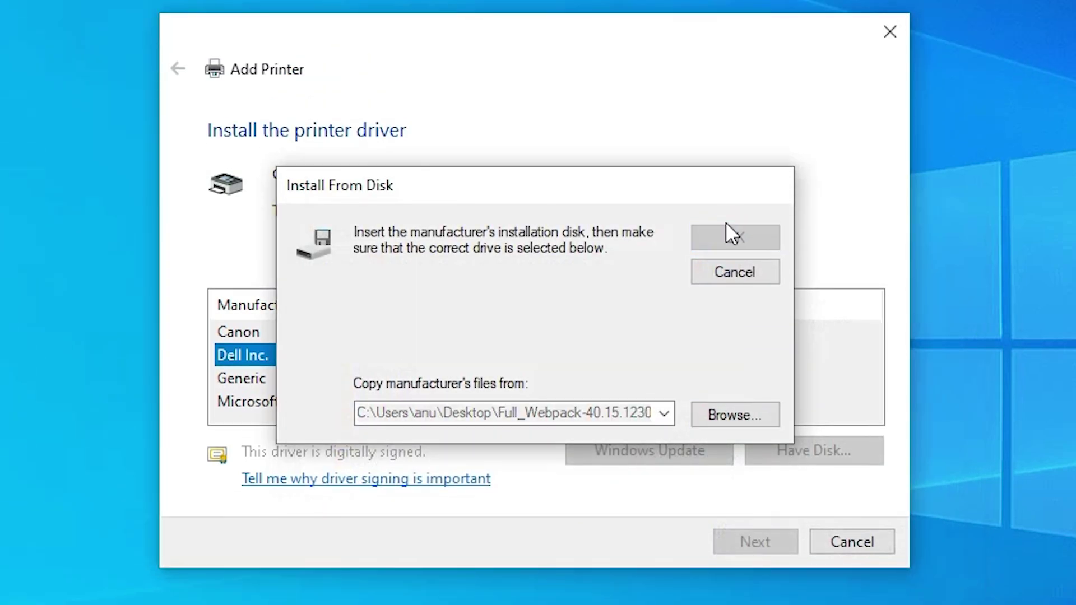
{"action": "left_click", "coordinate": [730, 102]}
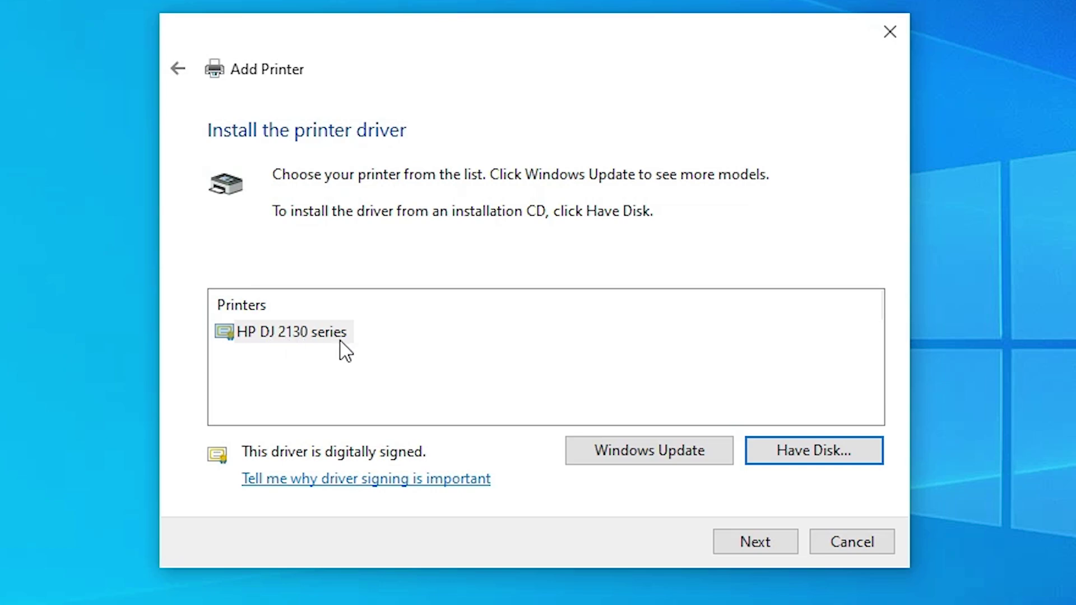
Step: Choose the HP DJ 2130 series driver and mark the name's trailing '0 series'
{"action": "left_click", "coordinate": [291, 338]}
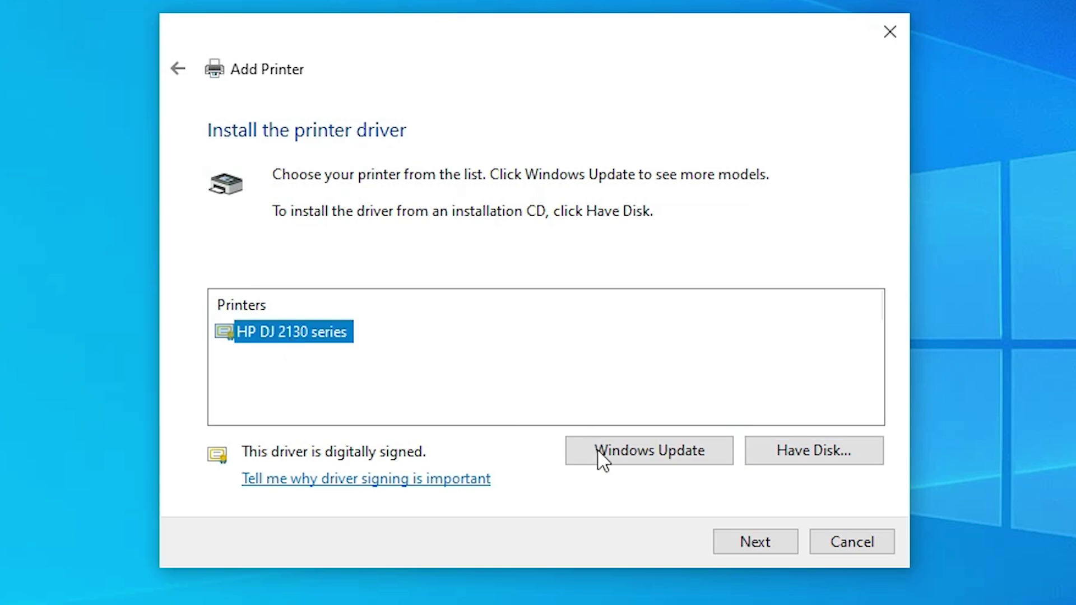
{"action": "left_click", "coordinate": [739, 542]}
{"action": "left_click", "coordinate": [475, 178]}
{"action": "left_click_drag", "start_coordinate": [429, 178], "coordinate": [509, 203]}
Step: Name the printer HP DJ 2132, leave it unshared, and finish the wizard
{"action": "key", "text": "BackSpace"}
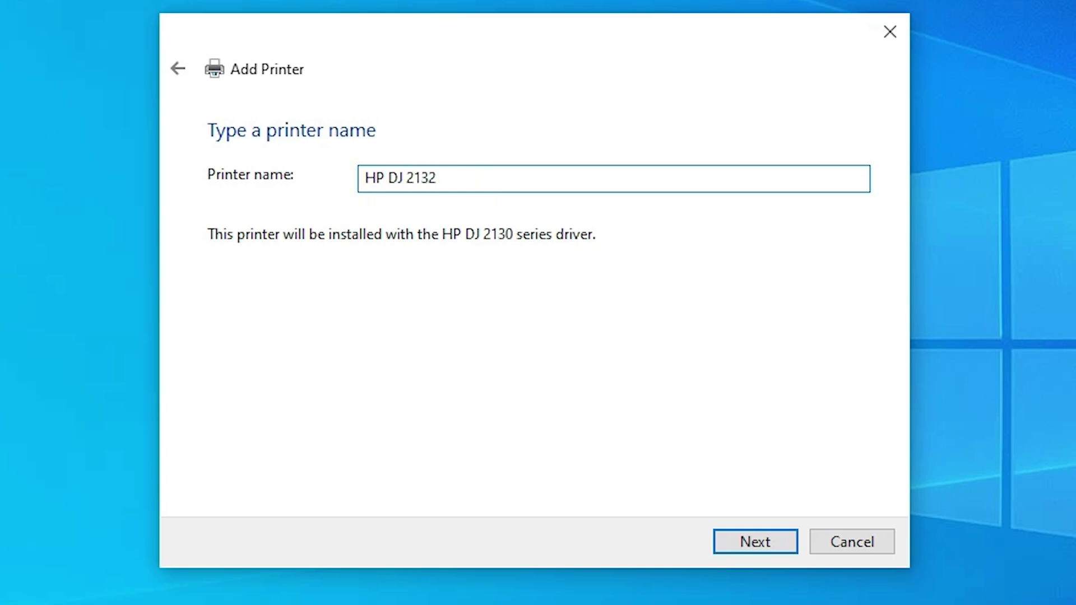
{"action": "left_click", "coordinate": [774, 547]}
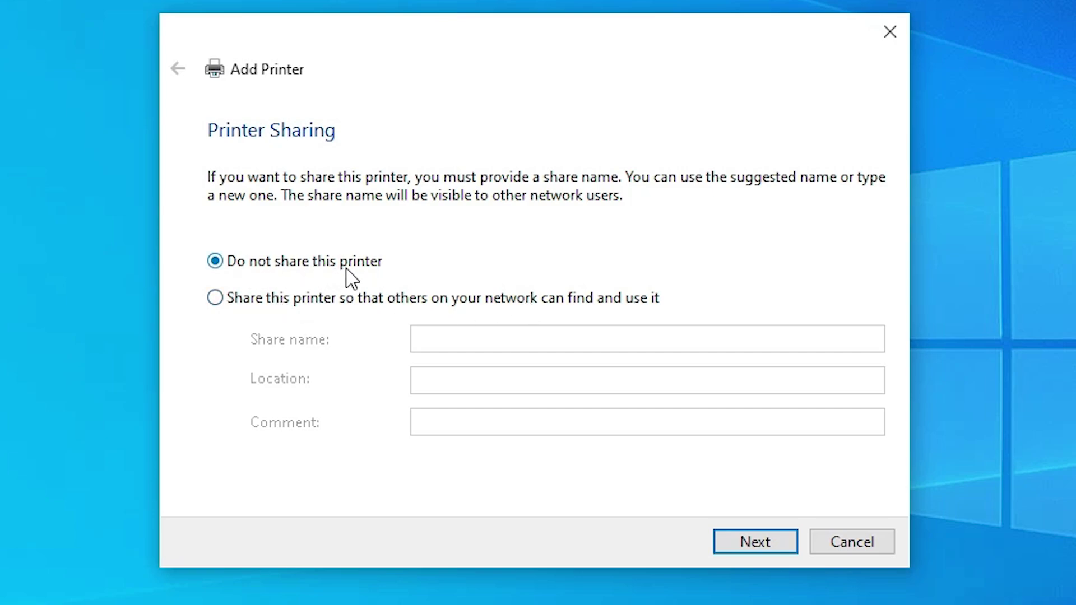
{"action": "left_click", "coordinate": [752, 544]}
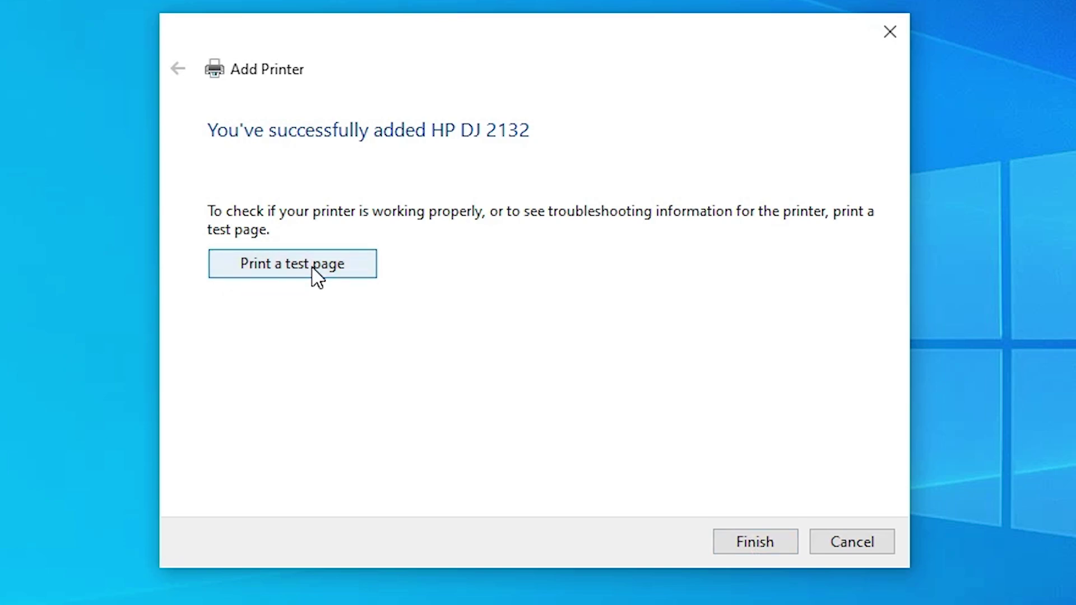
{"action": "left_click", "coordinate": [751, 542]}
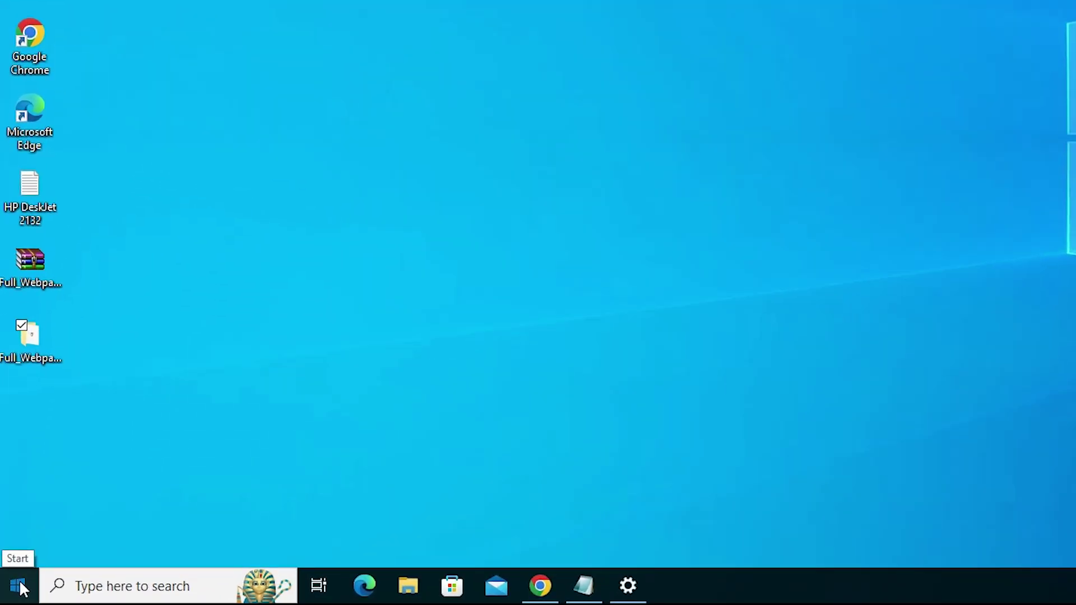
Step: Open Printers & scanners via the 'pr' search and scroll to find HP DJ 2132
{"action": "left_click", "coordinate": [16, 595]}
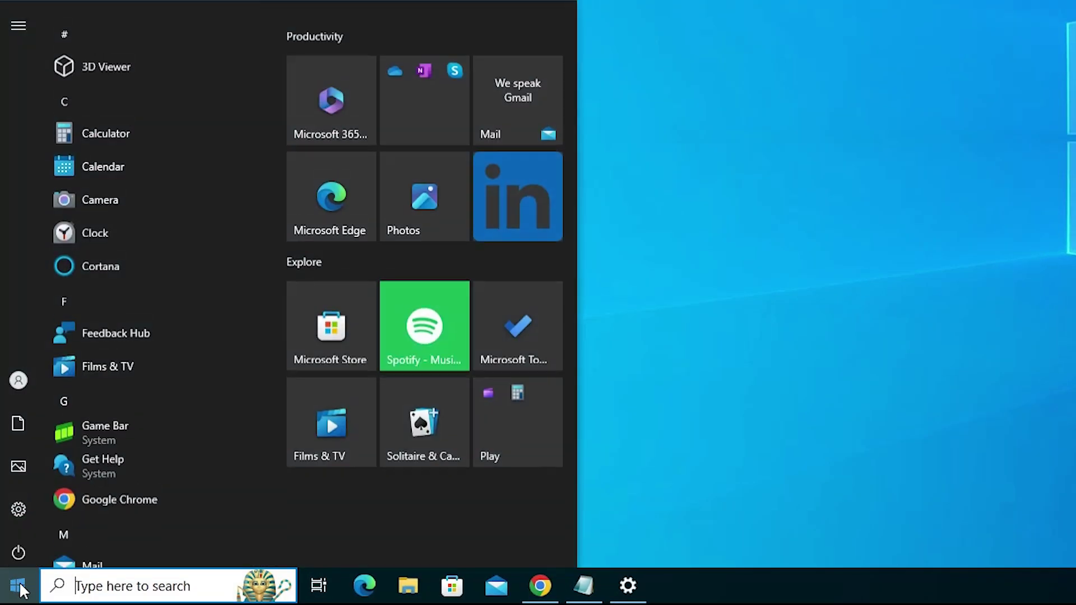
{"action": "type", "text": "pr"}
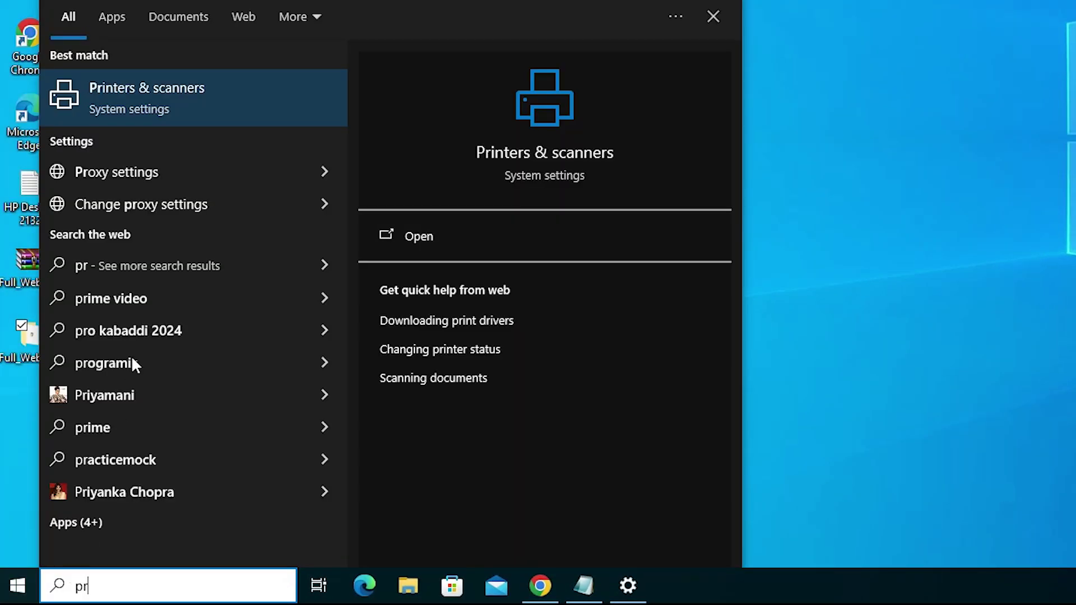
{"action": "left_click", "coordinate": [180, 105]}
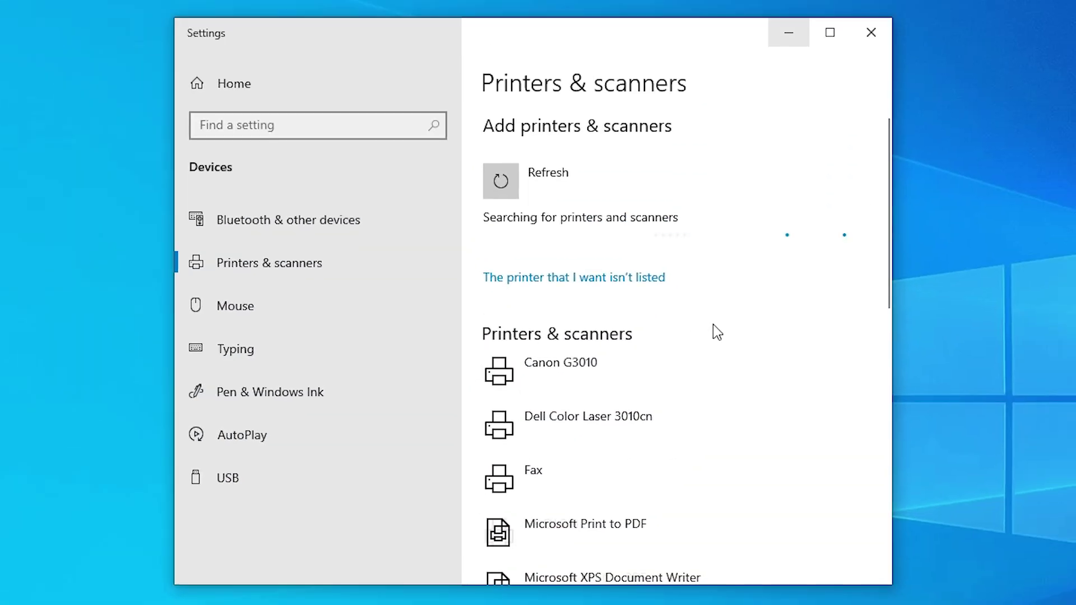
{"action": "scroll", "coordinate": [596, 359], "scroll_direction": "down", "scroll_amount": 3}
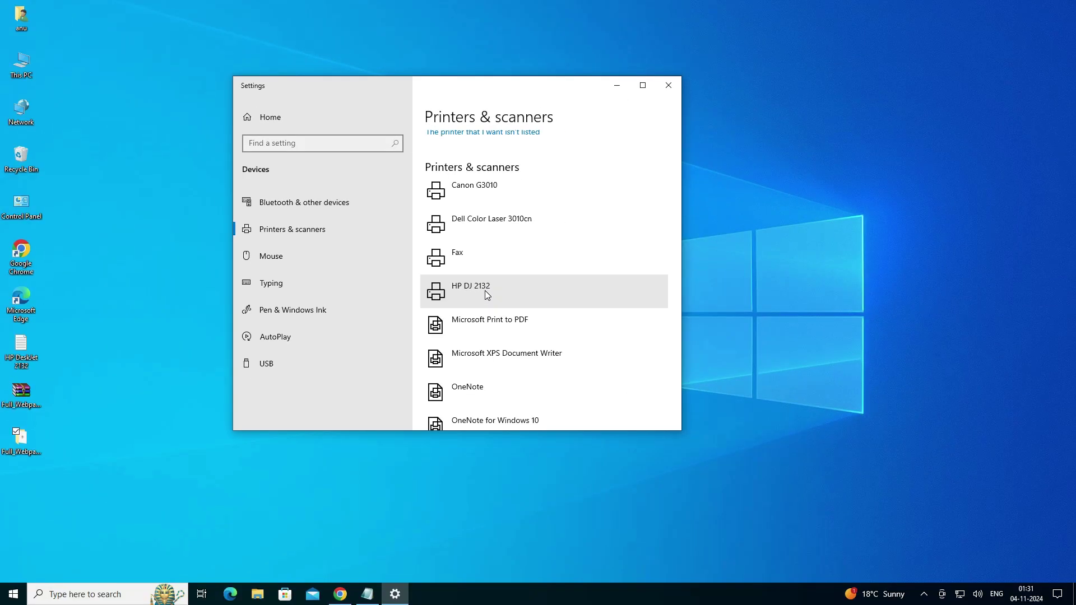
{"action": "scroll", "coordinate": [485, 290], "scroll_direction": "down", "scroll_amount": 1}
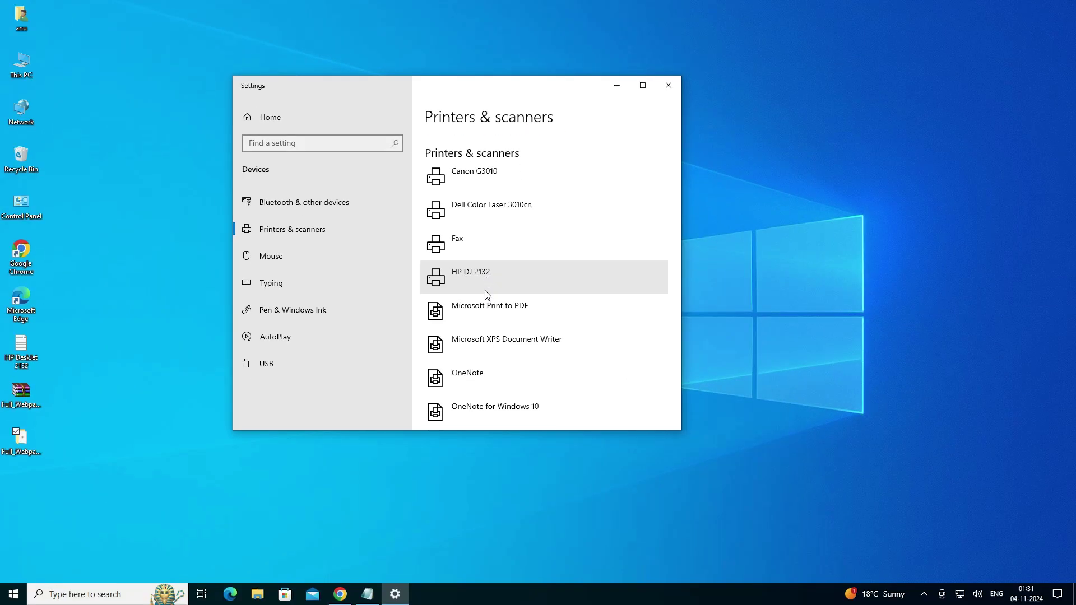